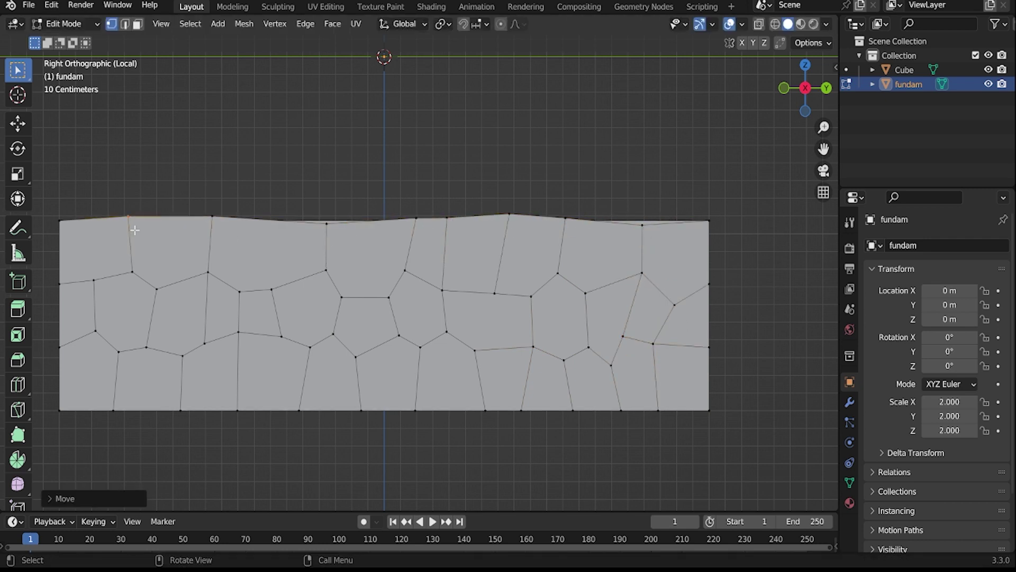
- Inset each stone face of the fundam wall individually
scroll(134, 230, "down", 3)
middle_click_drag(135, 229, 579, 383)
key("i")
left_click(578, 384)
key("i")
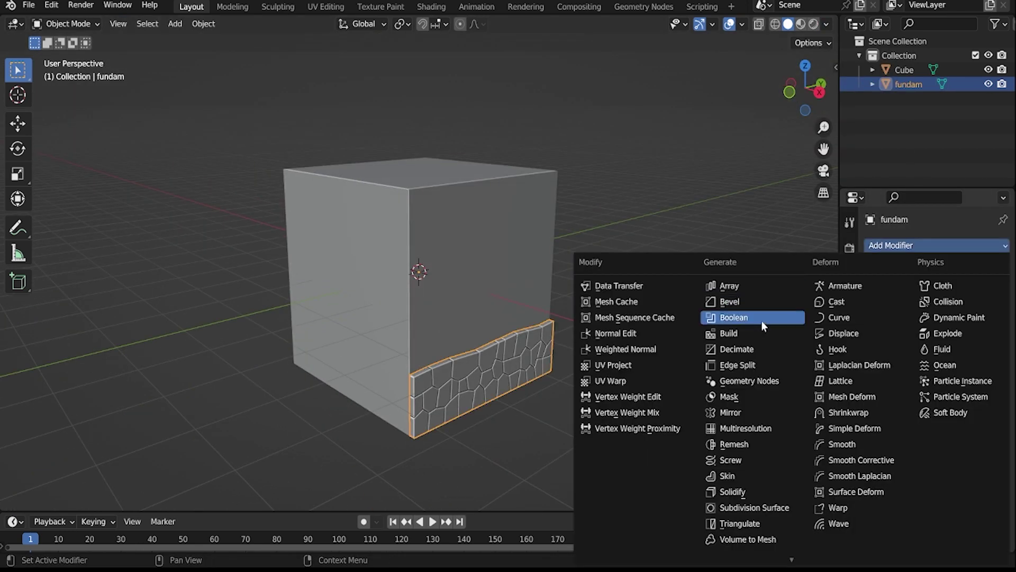
- Rotate the stone wall and apply its Mirror modifier around the cube
key("r")
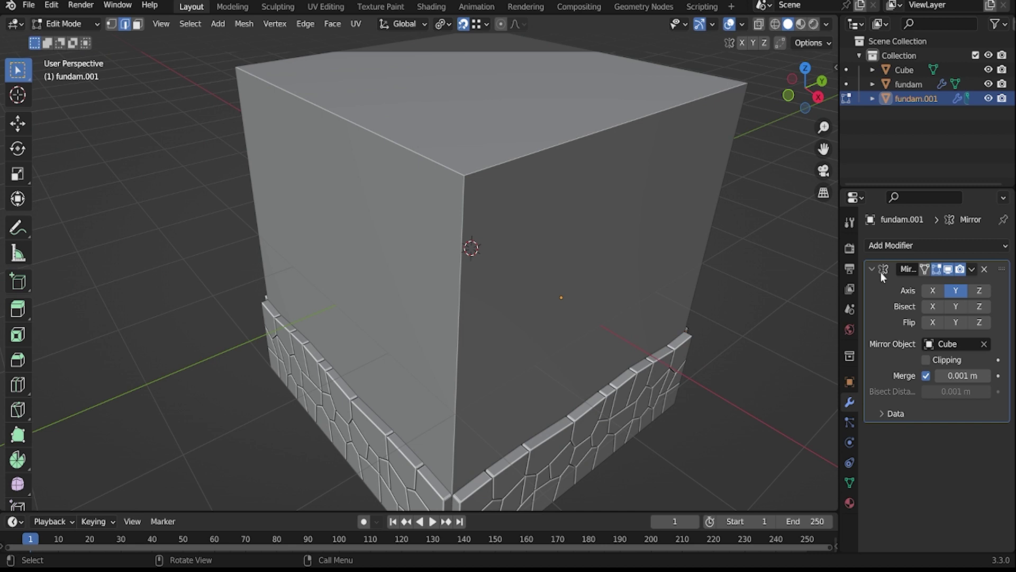
left_click(971, 269)
left_click(910, 286)
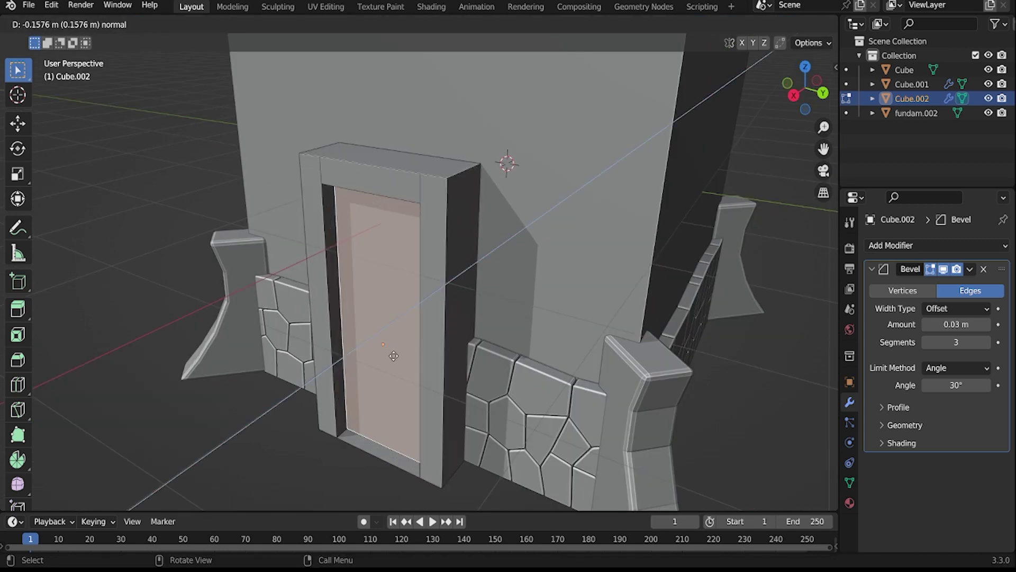
- Extrude the door block's front face inward and set its bevel to 2 segments
left_click(394, 356)
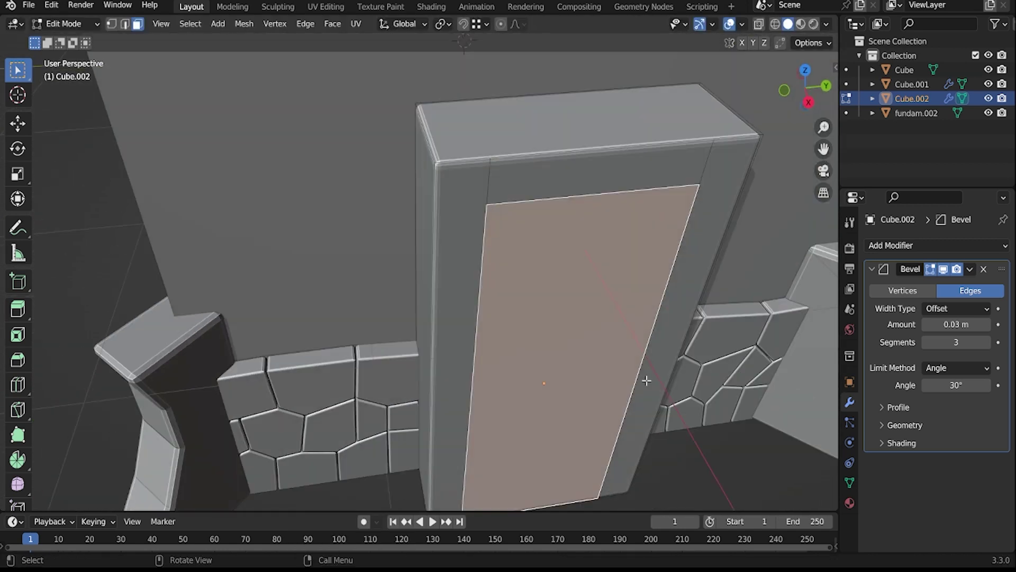
mouse_move(377, 479)
middle_mouse_down()
mouse_move(515, 274)
mouse_move(477, 159)
mouse_move(497, 296)
mouse_move(351, 347)
mouse_move(370, 297)
mouse_move(341, 316)
mouse_move(525, 234)
mouse_move(575, 302)
middle_mouse_up()
key("e")
left_click(509, 281)
scroll(497, 296, "up", 3)
left_click(935, 341)
key("e")
key("Escape")
- Shift the door face along X and select it with snapping enabled
key("g")
key("x")
left_click(355, 358)
key("2")
key("shift+Tab")
key("3")
left_click(524, 234)
- Push the door face inward to recess it within the frame
scroll(471, 303, "down", 4)
scroll(471, 303, "up", 3)
key("g")
left_click(665, 319)
middle_click_drag(665, 319, 352, 282)
left_click(352, 282)
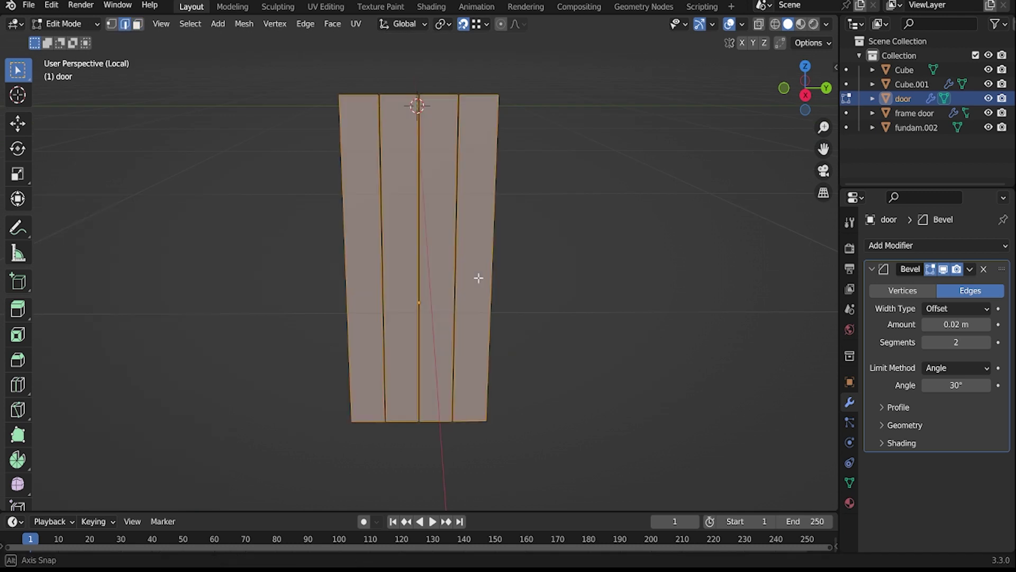
- Reposition the door crossbar vertically, viewed from the side
middle_click_drag(478, 278, 432, 279)
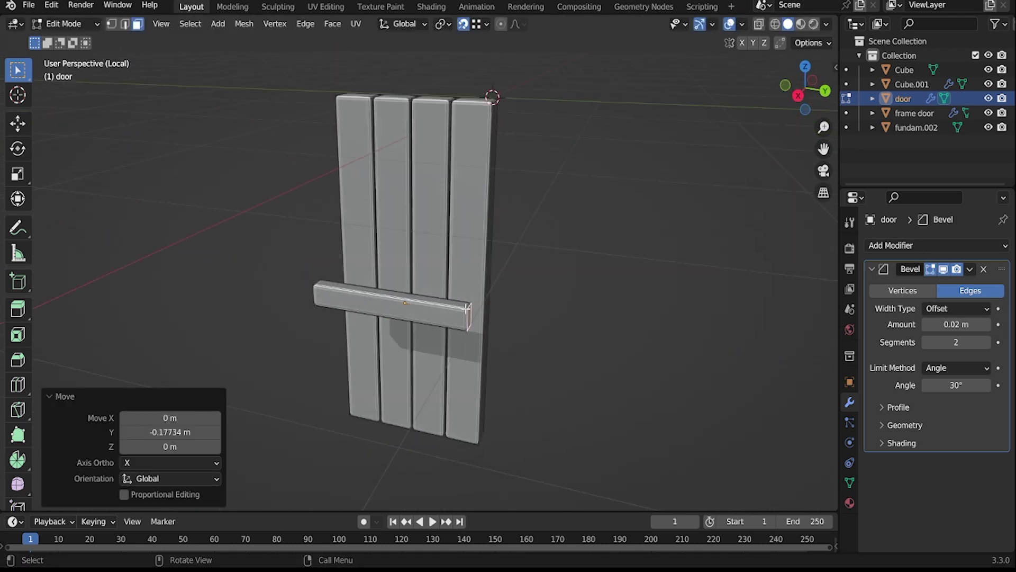
key("l")
key("KP_3")
key("g")
key("z")
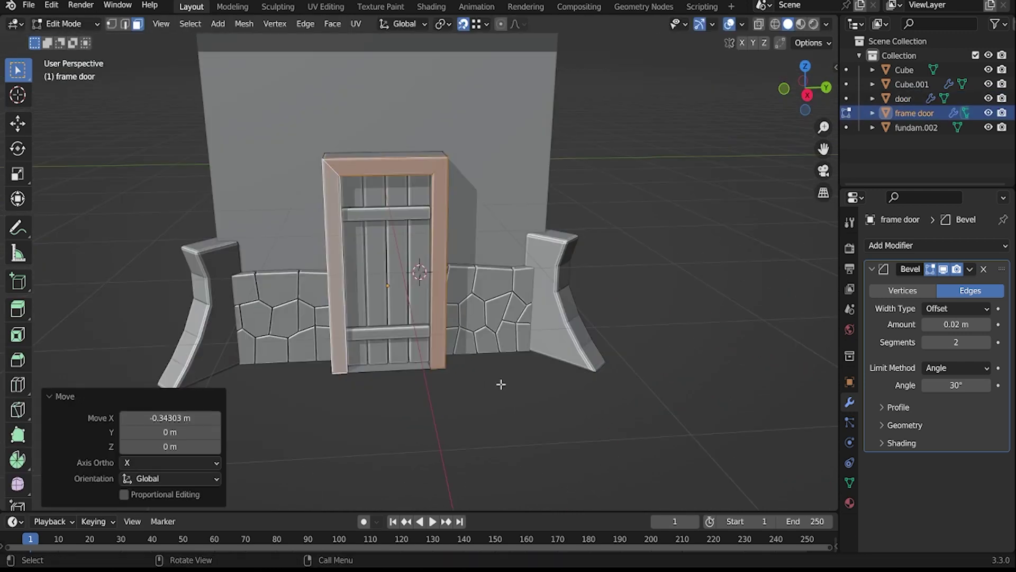
- Add a small cylinder for the door handle, rotated 90 degrees on Y
key("shift+a")
left_click(522, 363)
key("s")
left_click(429, 301)
key("KP_Decimal")
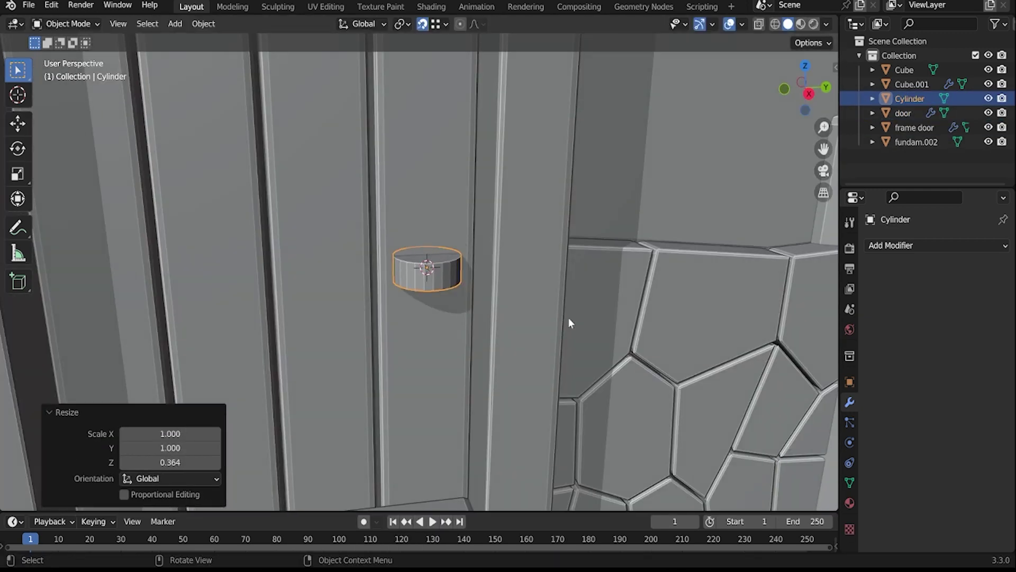
key("r")
key("y")
key("9")
key("0")
key("Return")
- Inset the cylinder's end faces and move it along X onto the door
key("Tab")
key("i")
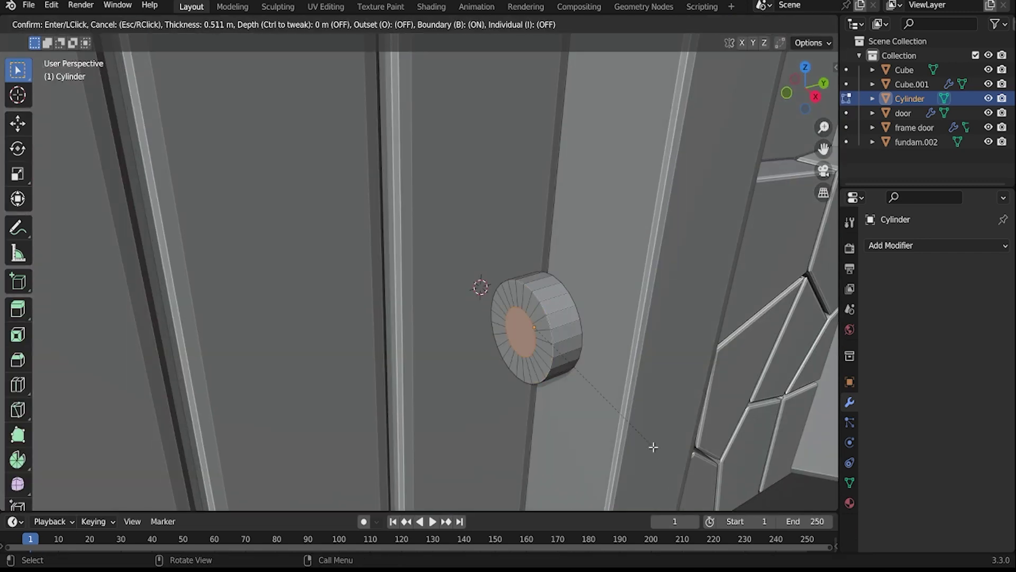
key("shift+s")
key("Escape")
key("KP_Divide")
middle_click_drag(425, 317, 335, 306)
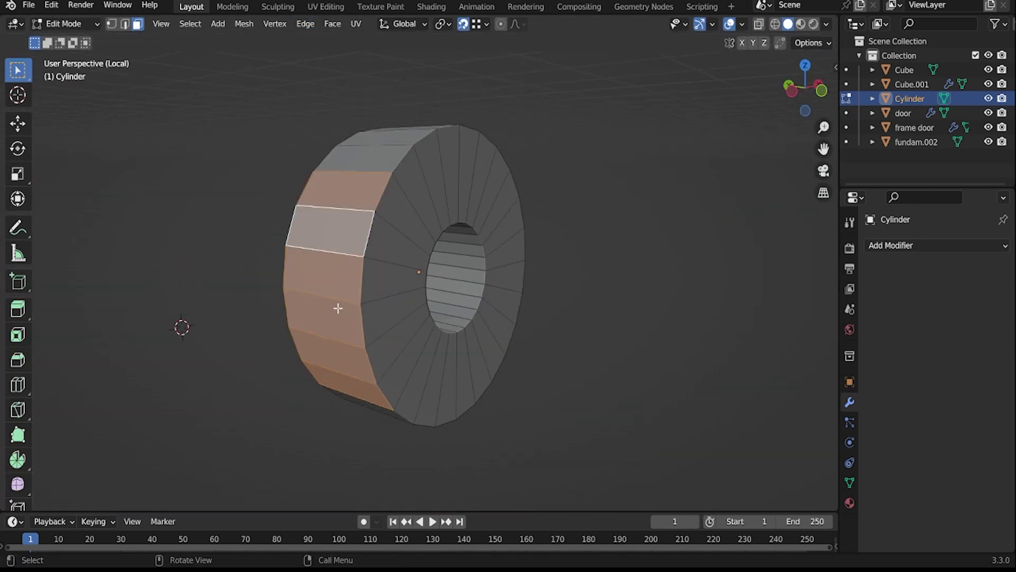
key("KP_Divide")
key("g")
key("x")
left_click(487, 254)
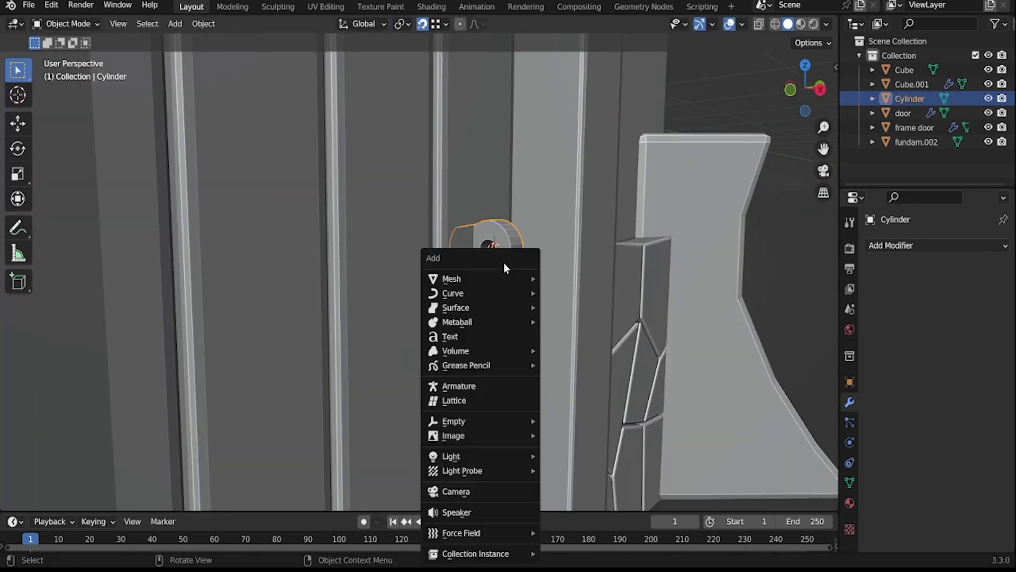
- Add a torus ring sized to the handle, join them, and save the file
left_click(577, 371)
key("s")
middle_click_drag(509, 334, 567, 378)
key("g")
key("s")
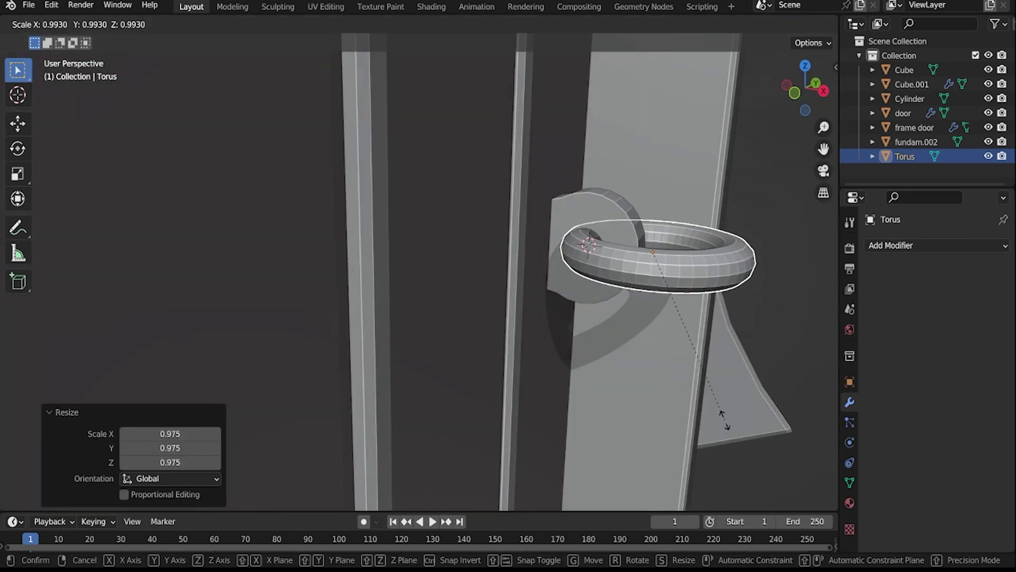
left_click(724, 420)
left_click(493, 310, "shift")
key("ctrl+j")
scroll(493, 309, "down", 5)
key("ctrl+s")
- Add a small cube and move it along Y onto the top of the door frame
left_click(445, 352)
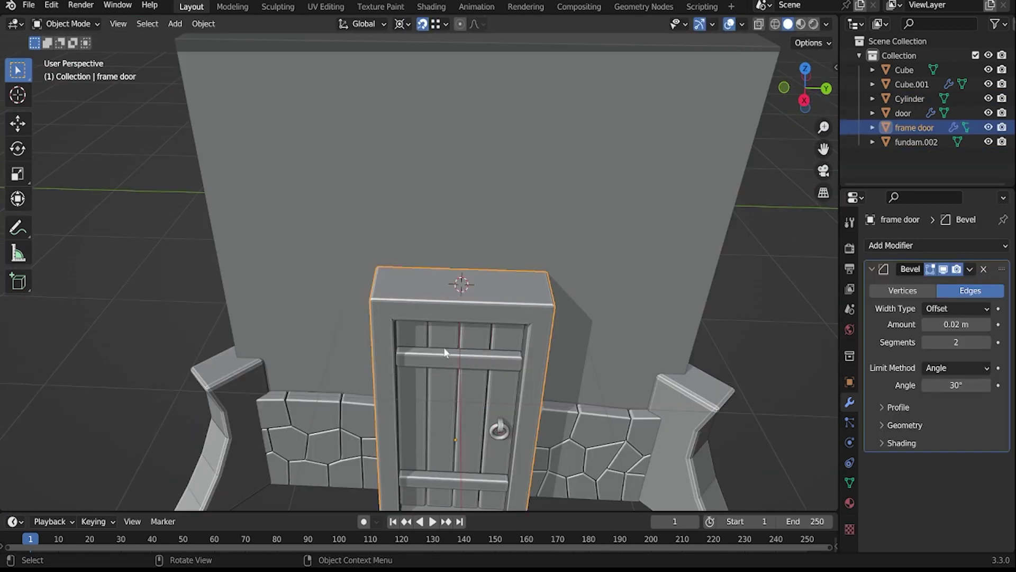
middle_click_drag(522, 319, 477, 265)
left_click(446, 23)
left_click(408, 80)
key("g")
key("y")
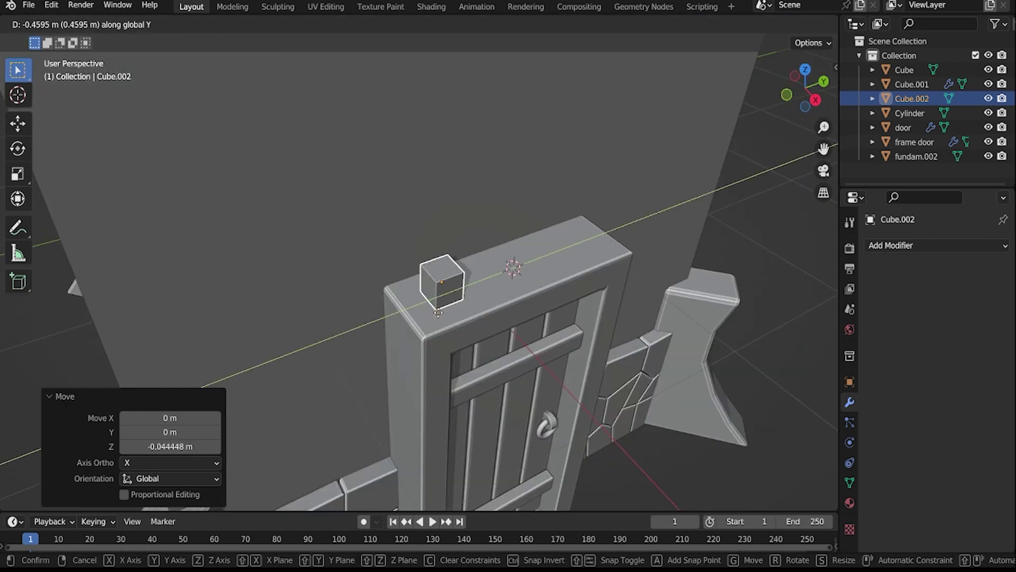
left_click(438, 312)
middle_click_drag(438, 313, 477, 238)
- Stretch the cap block along X and set its origin to geometry
key("Tab")
key("g")
key("x")
scroll(452, 211, "up", 5)
left_click(452, 189)
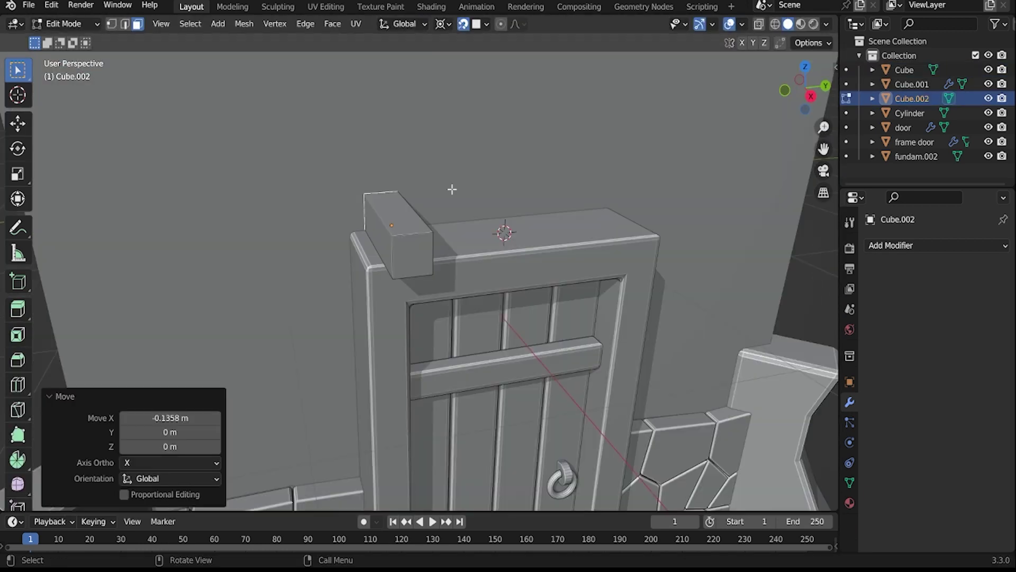
key("Tab")
middle_click_drag(452, 189, 493, 256)
right_click(493, 256)
left_click(691, 351)
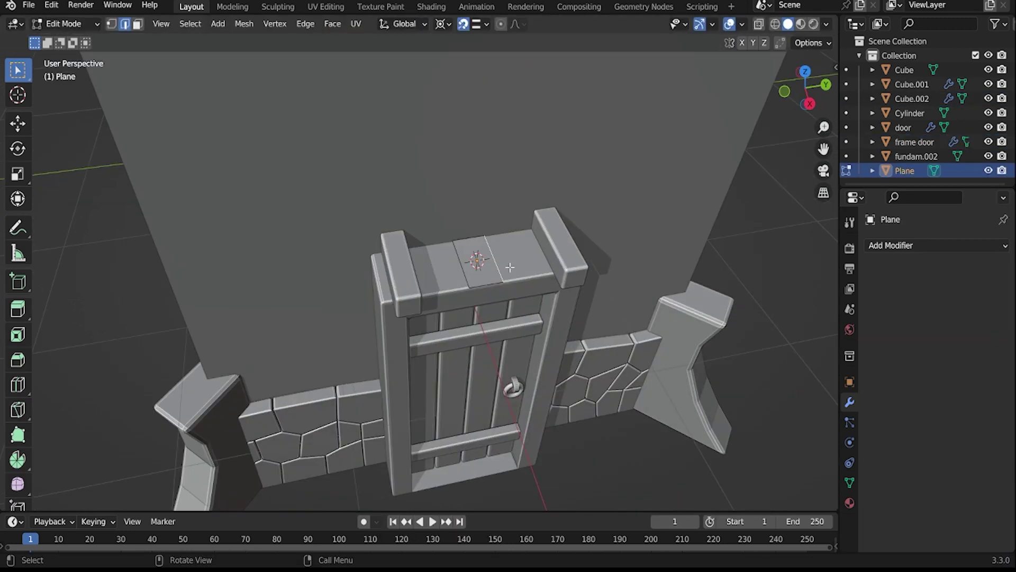
- Raise the roof plane along Z to sit above the door frame
key("g")
key("z")
left_click(510, 190)
middle_click_drag(510, 190, 625, 196)
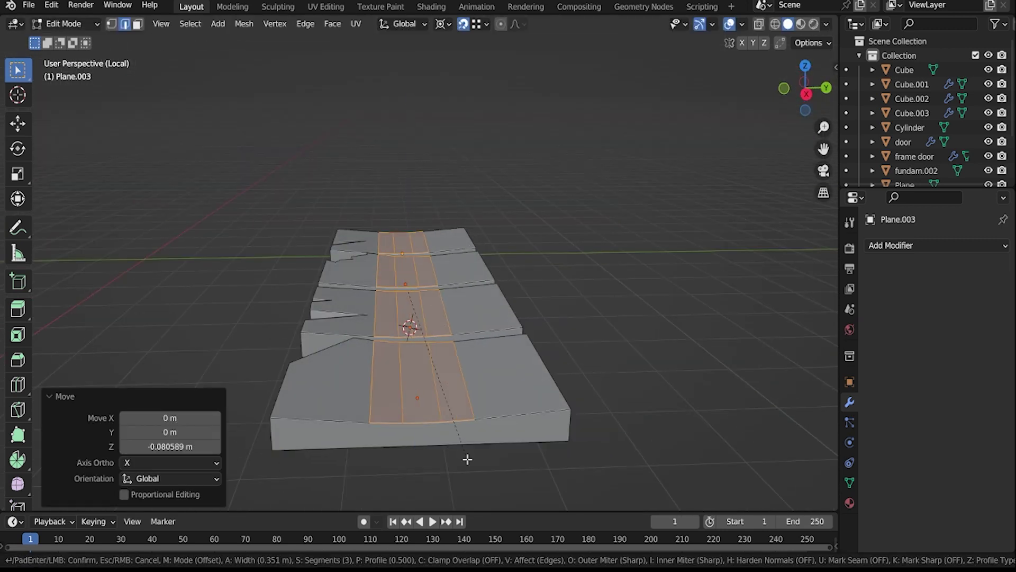
- Add a Bevel modifier to the jagged roof tiles
left_click(406, 374)
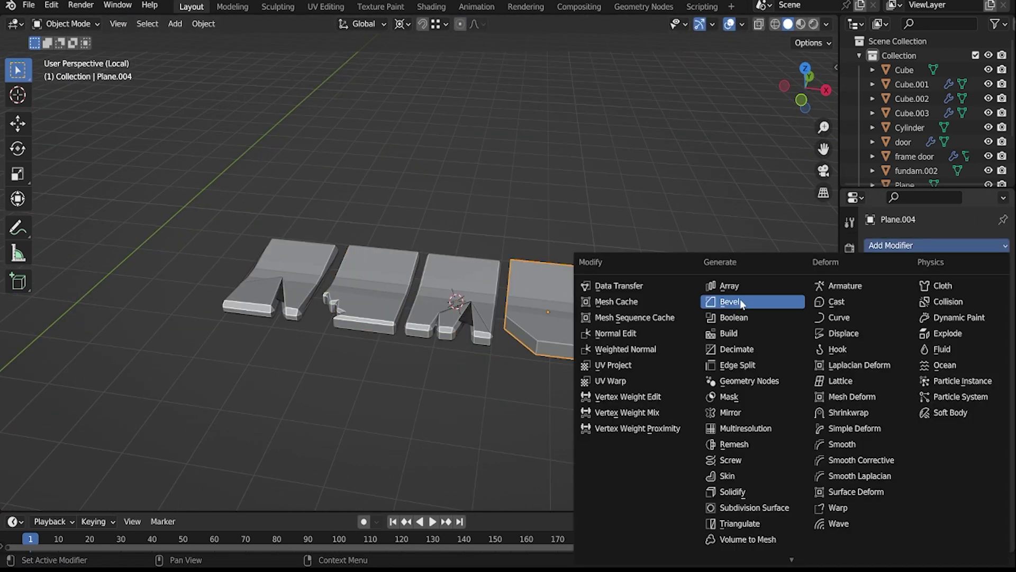
left_click(742, 302)
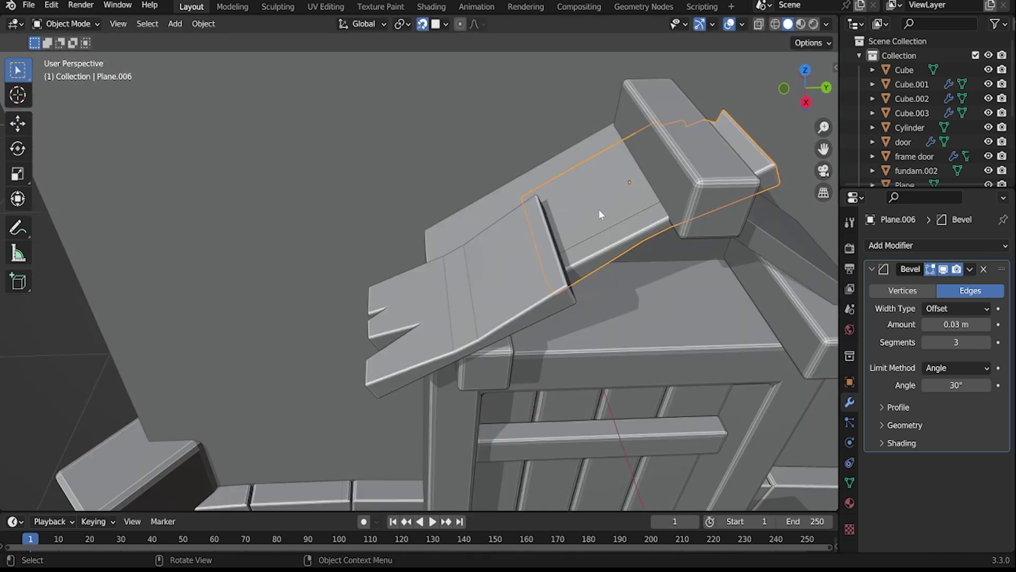
left_click(446, 24)
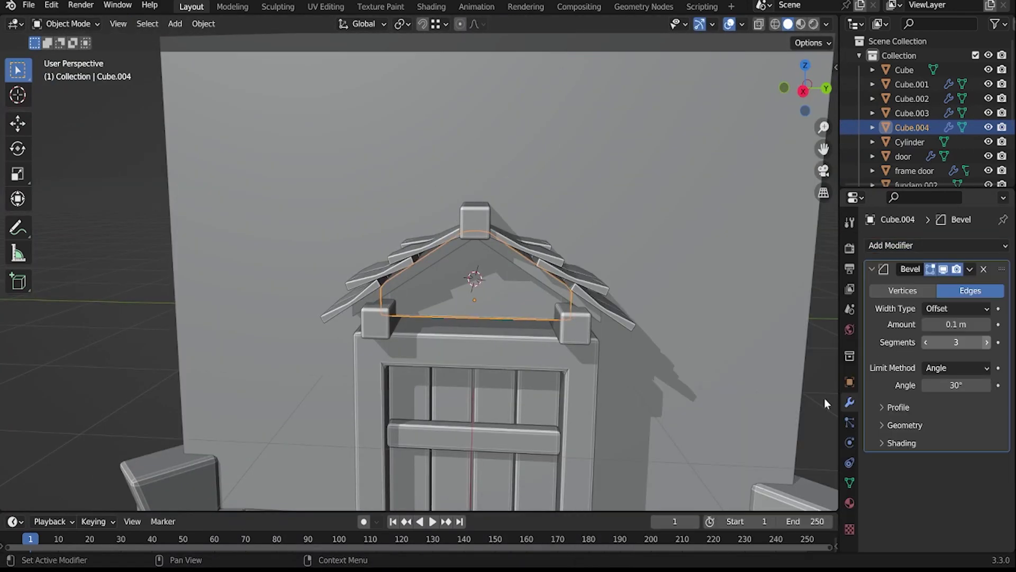
- Extrude the house's top upward and scale the roof slab after setting its origin to geometry
key("e")
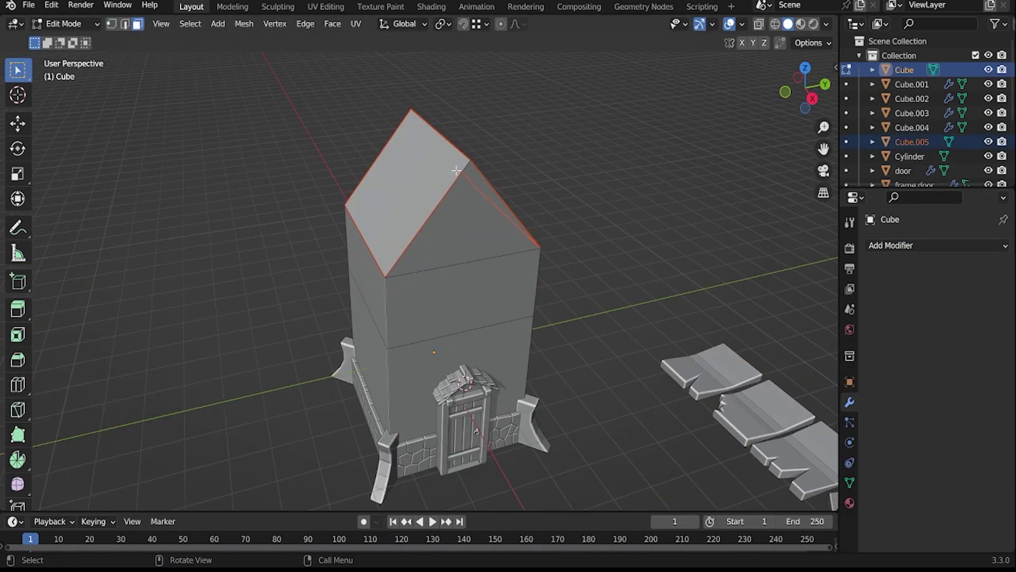
left_click(516, 218)
key("s")
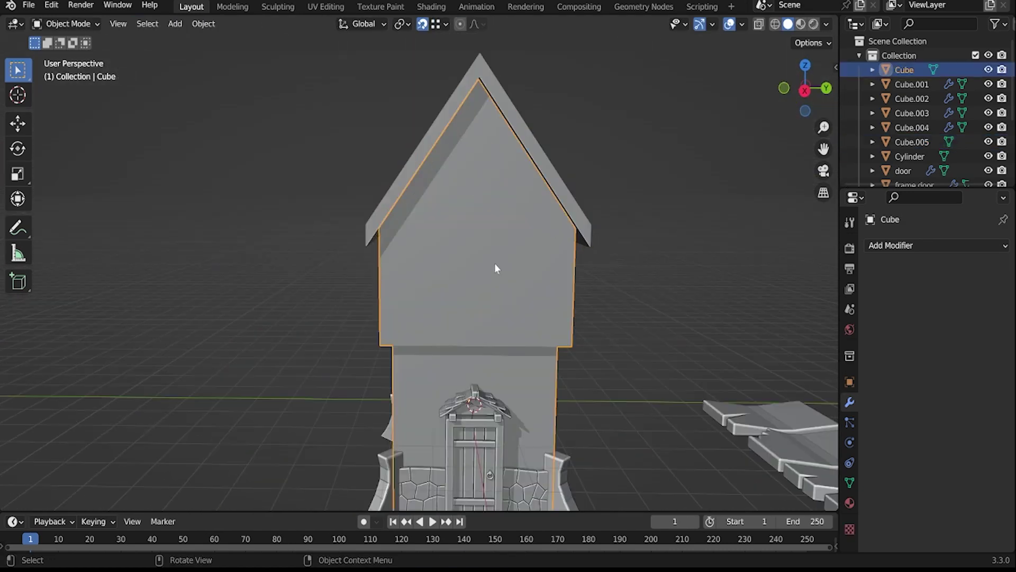
middle_click_drag(495, 267, 512, 257)
key("shift+a")
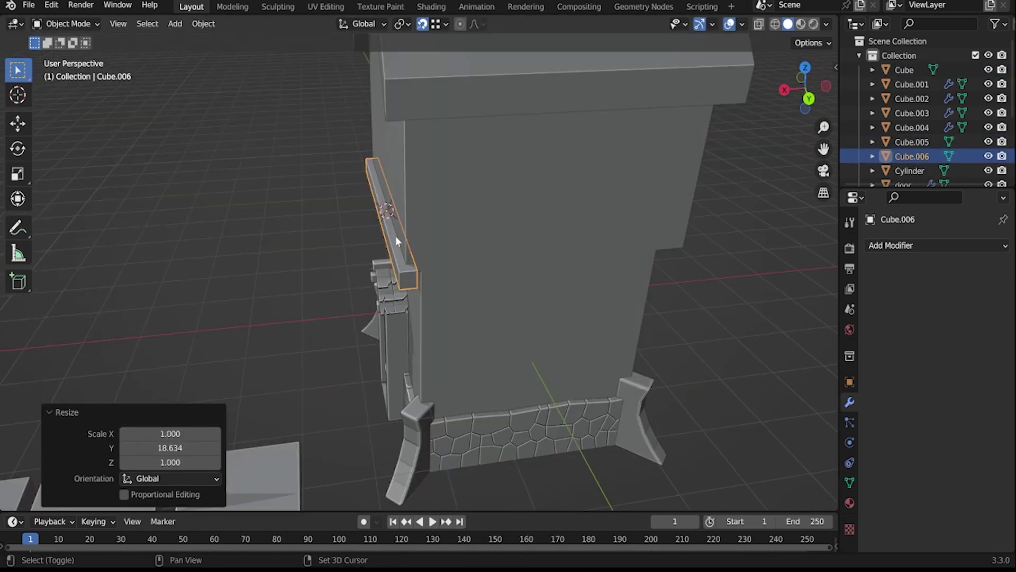
- Add a Bevel modifier to the beam
left_click(882, 245)
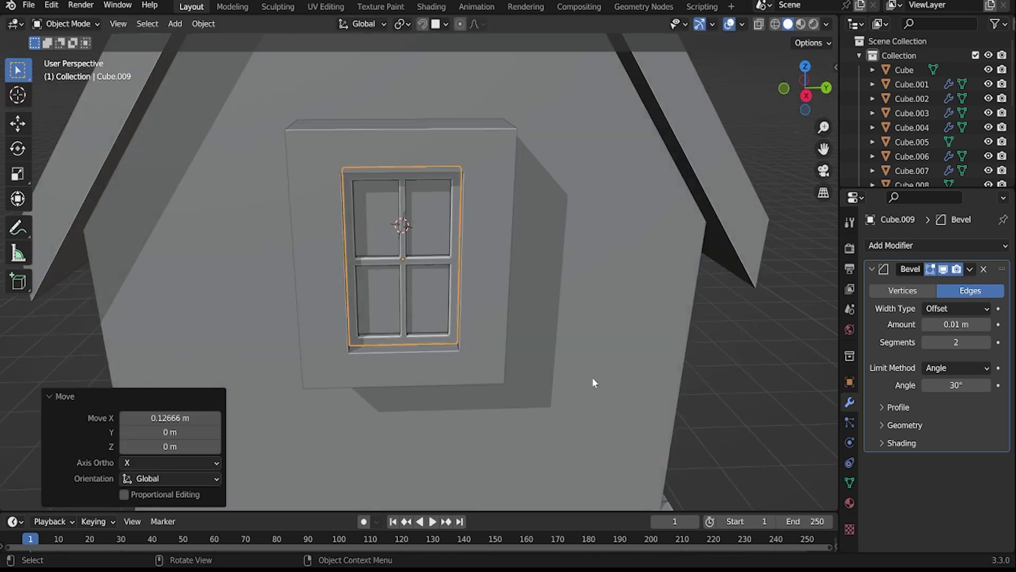
- Add a cube under the window and stretch it along X into a sill
key("shift+a")
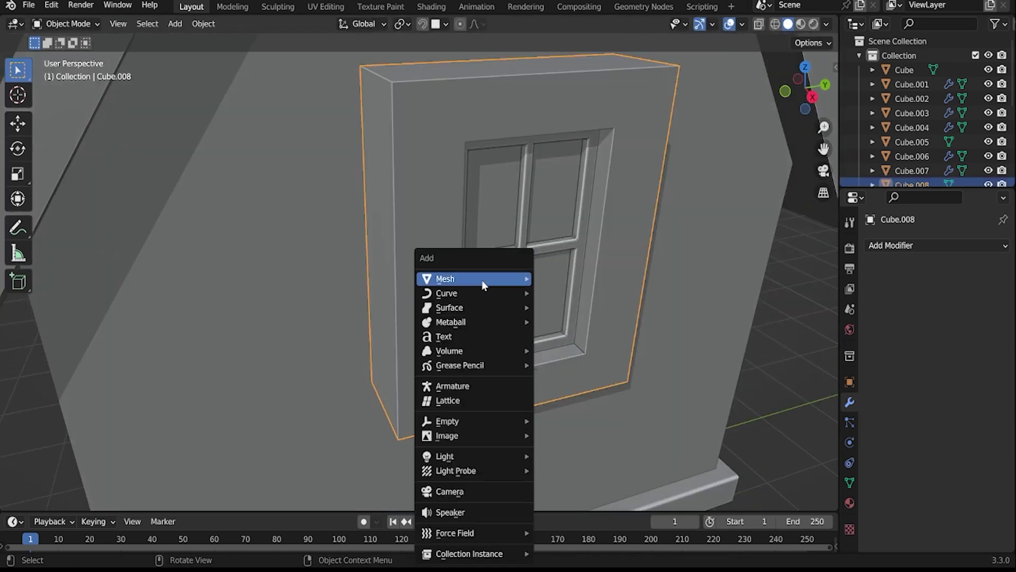
left_click(561, 289)
key("s")
left_click(495, 374)
middle_click_drag(495, 373, 413, 274)
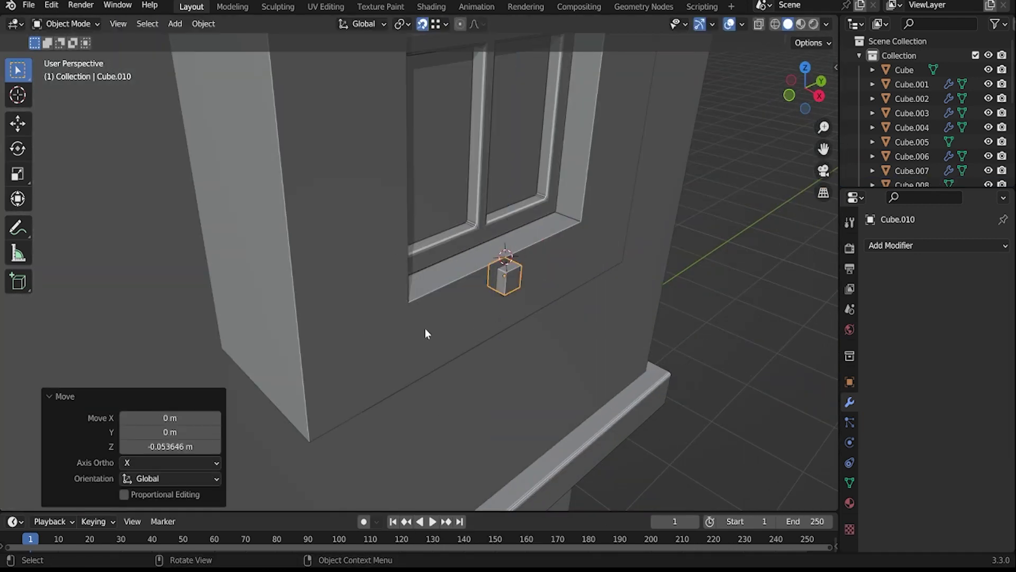
middle_click_drag(428, 333, 324, 317)
key("s")
key("x")
left_click(413, 376)
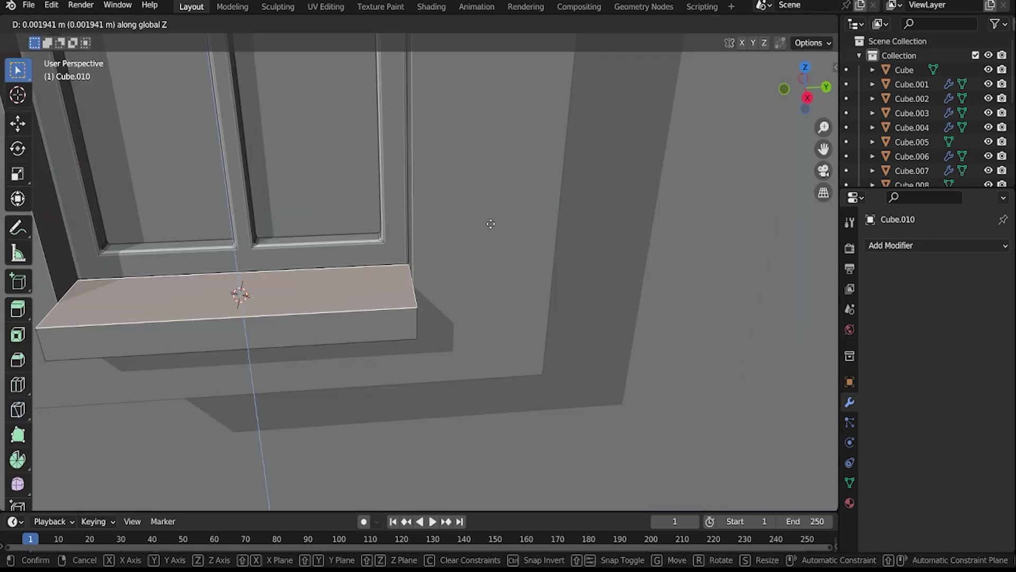
- Apply the sill's scale and give it a 2-segment Bevel modifier
key("Tab")
key("ctrl+a")
left_click(937, 245)
left_click(783, 284)
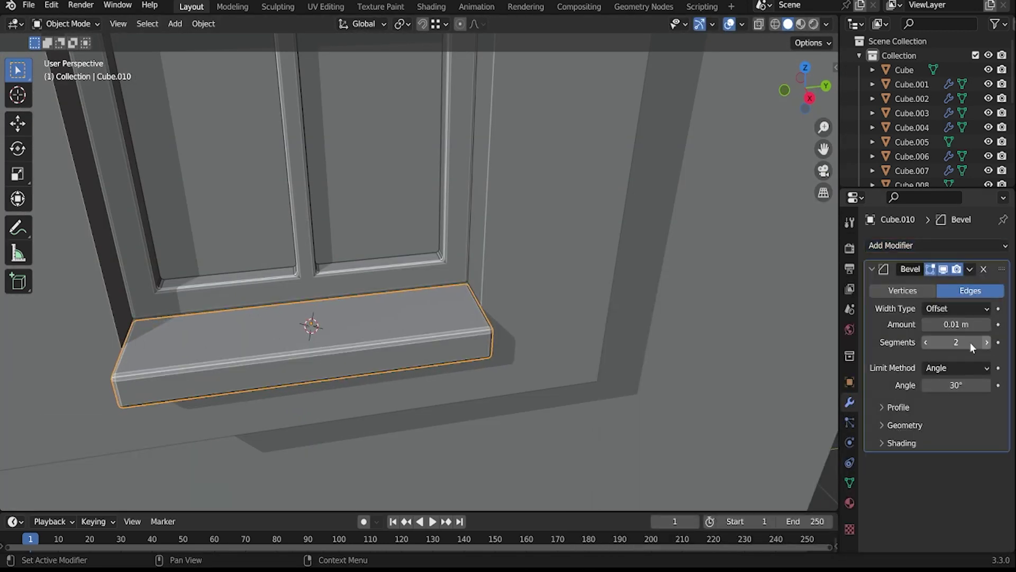
left_click(971, 342)
key("Tab")
key("Tab")
- Add a small cube and stretch it along Z into a tall trim post
key("shift+a")
left_click(450, 365)
key("s")
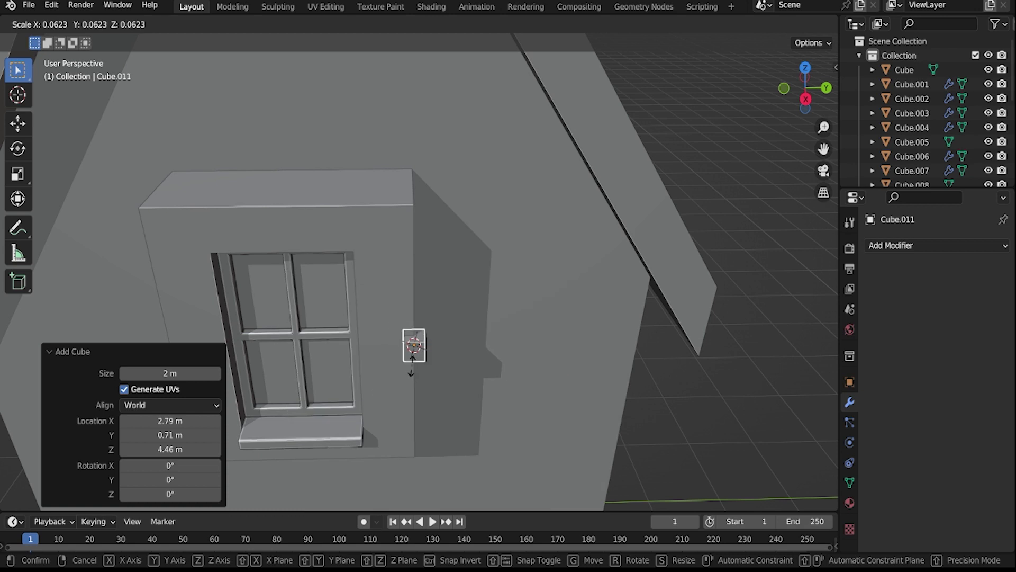
left_click(450, 265)
key("s")
key("z")
left_click(458, 147)
middle_click_drag(458, 146, 402, 175)
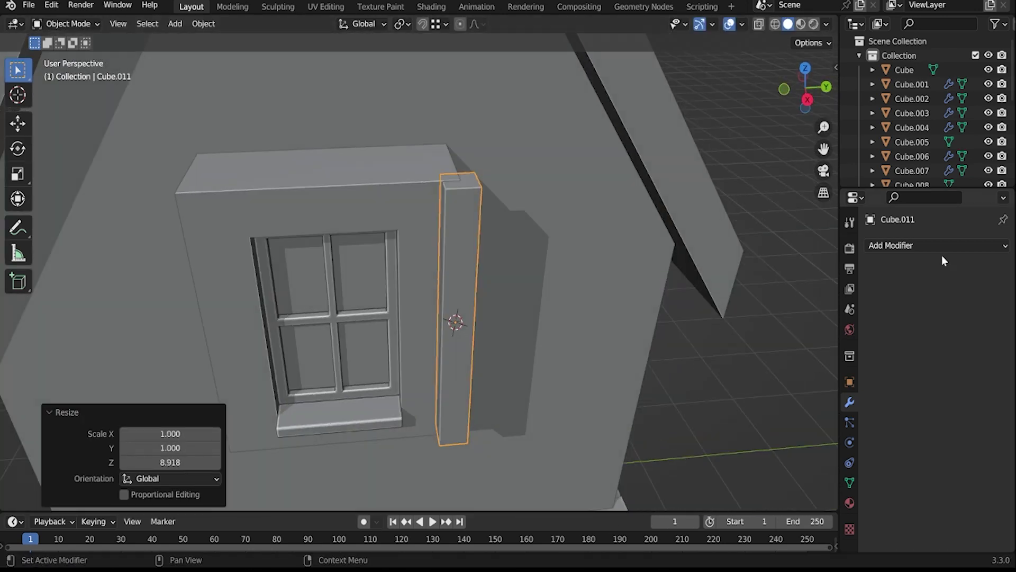
- Mirror the post around the window frame object Cube.008, with the X axis turned off
left_click(937, 245)
left_click(783, 380)
left_click(984, 343)
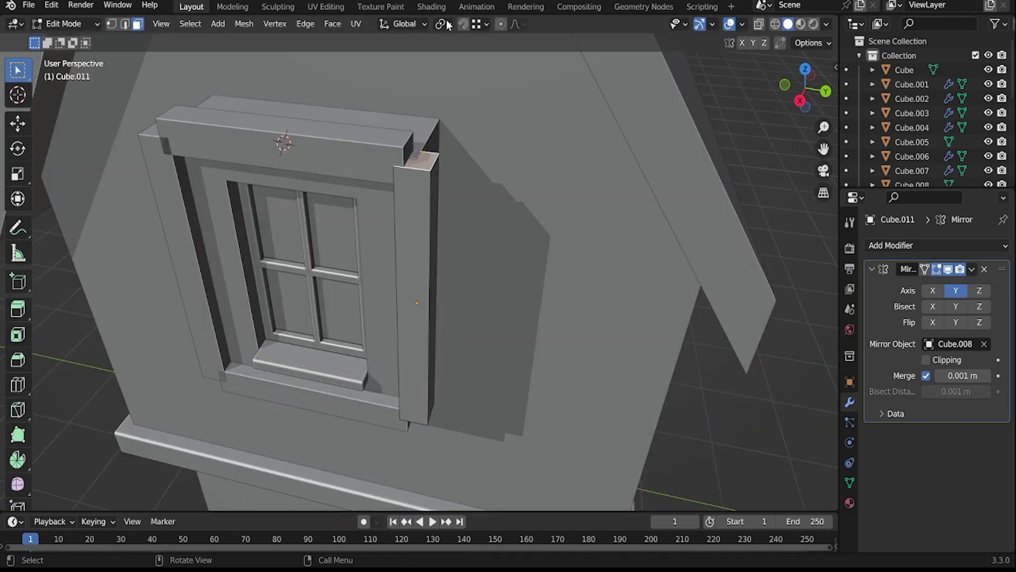
key("Tab")
middle_click_drag(501, 312, 551, 193)
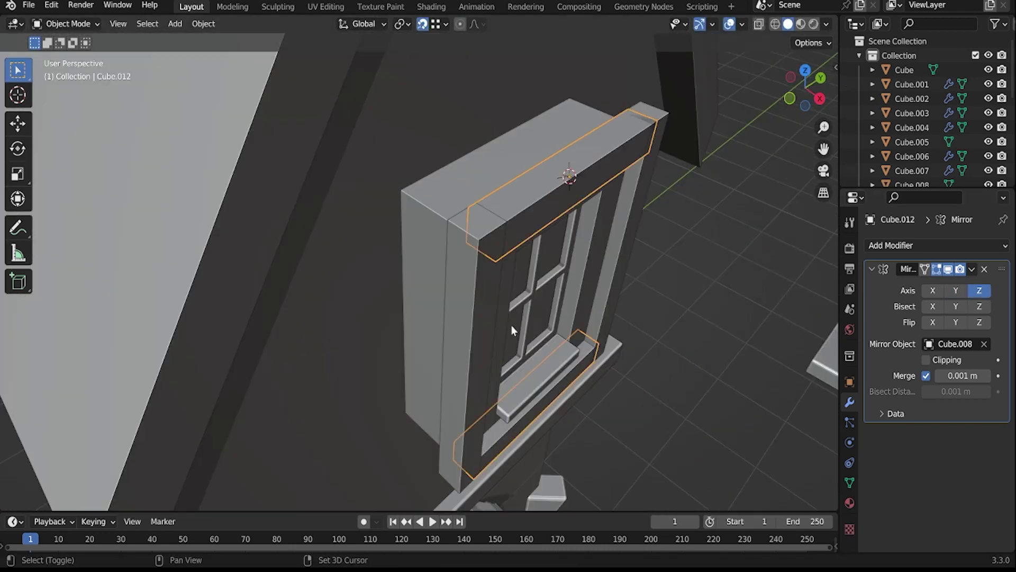
left_click(934, 291)
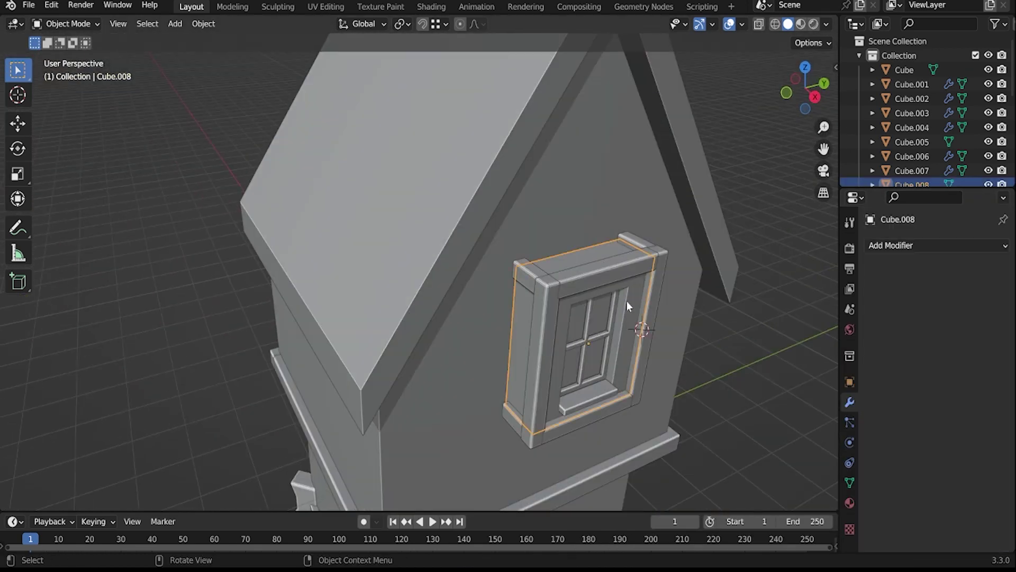
key("shift+a")
- With Face Project snapping, move the plane's edges down into a roof slope above the gable window
left_click(646, 285)
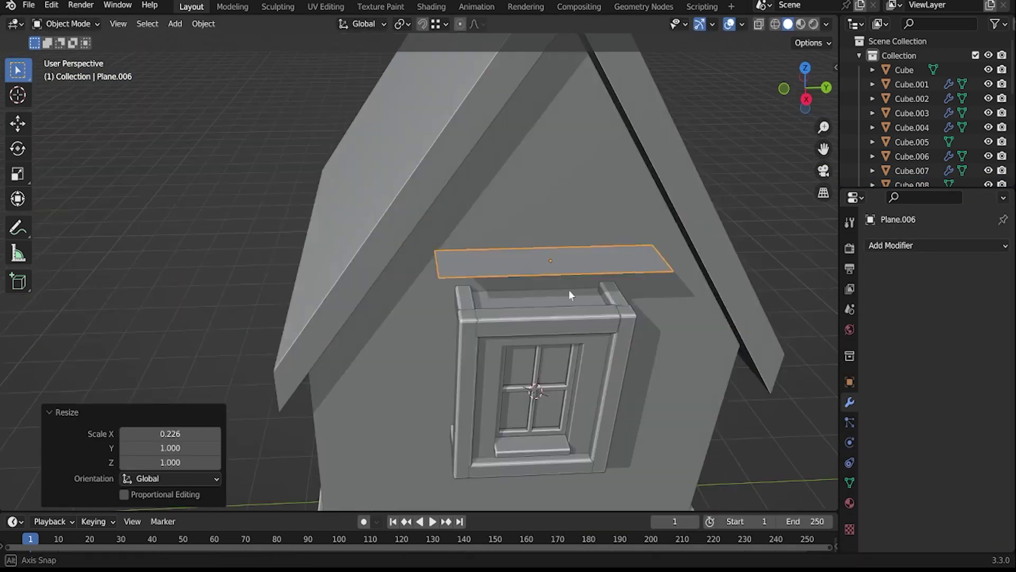
key("Tab")
left_click(487, 23)
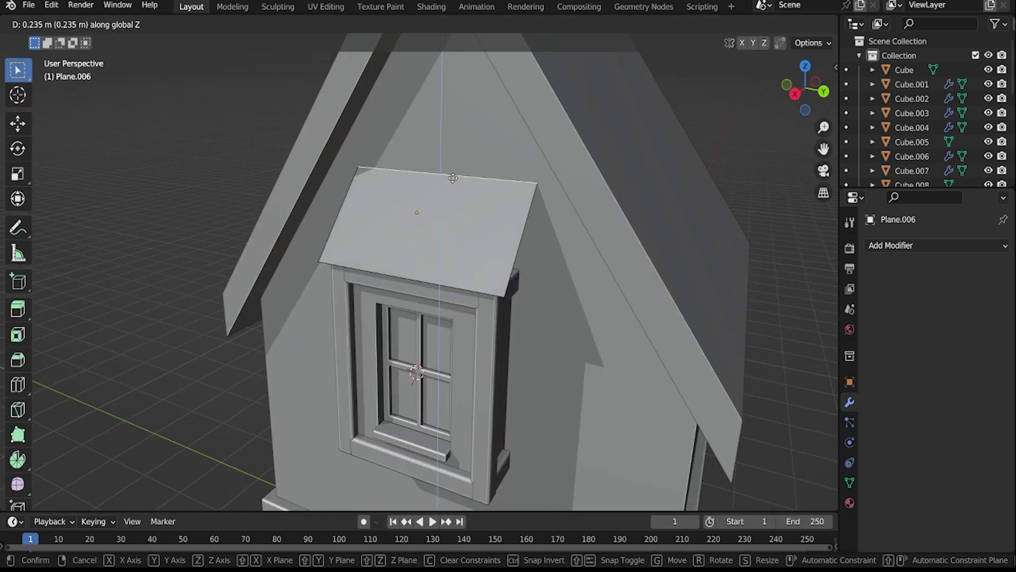
key("g")
left_click(304, 287)
middle_click_drag(304, 287, 311, 226)
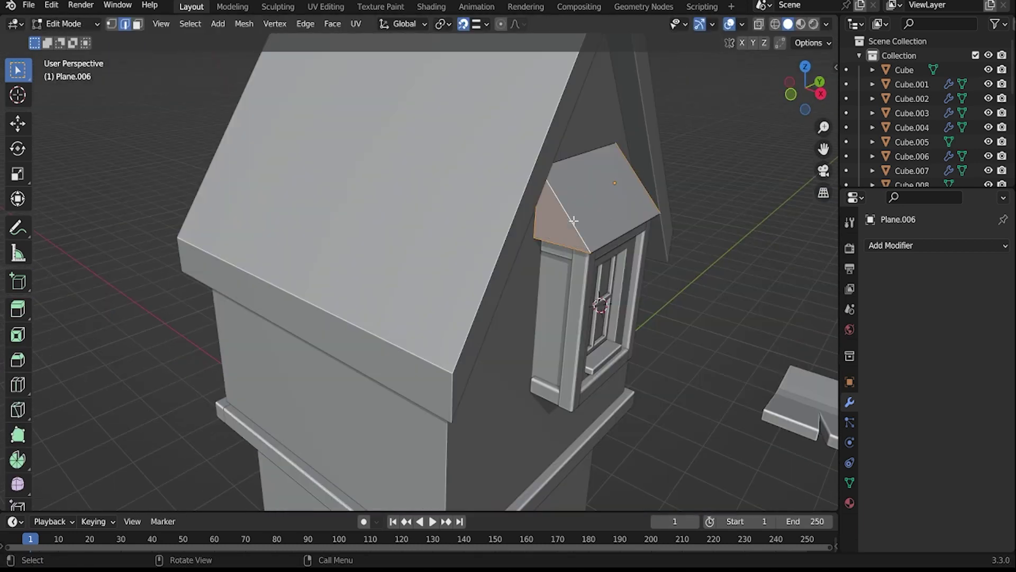
middle_click_drag(465, 268, 519, 263)
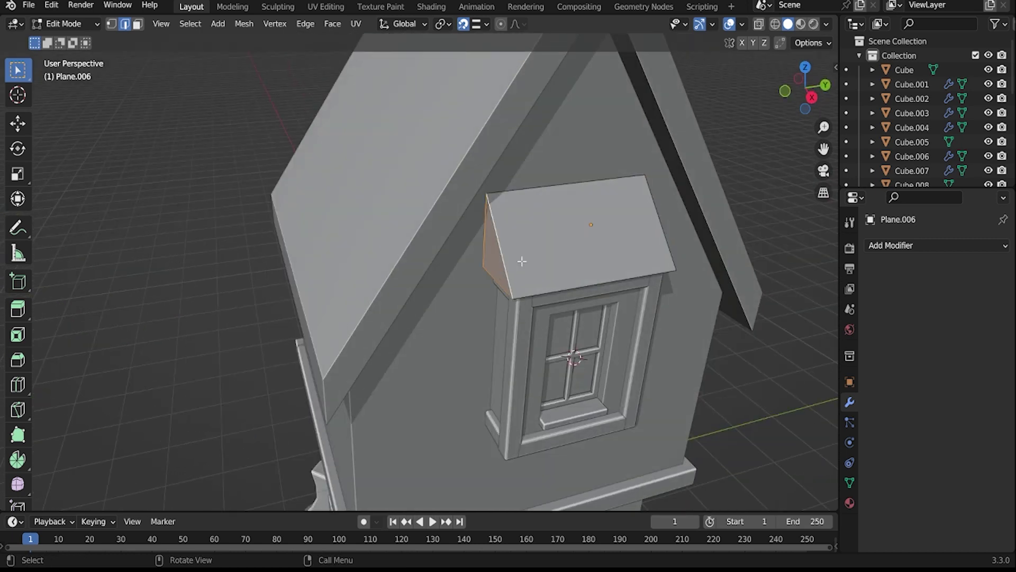
- Inset the gable face and extrude the dormer roof faces for thickness
key("i")
left_click(418, 414)
middle_click_drag(417, 414, 476, 370)
key("alt+e")
left_click(549, 352)
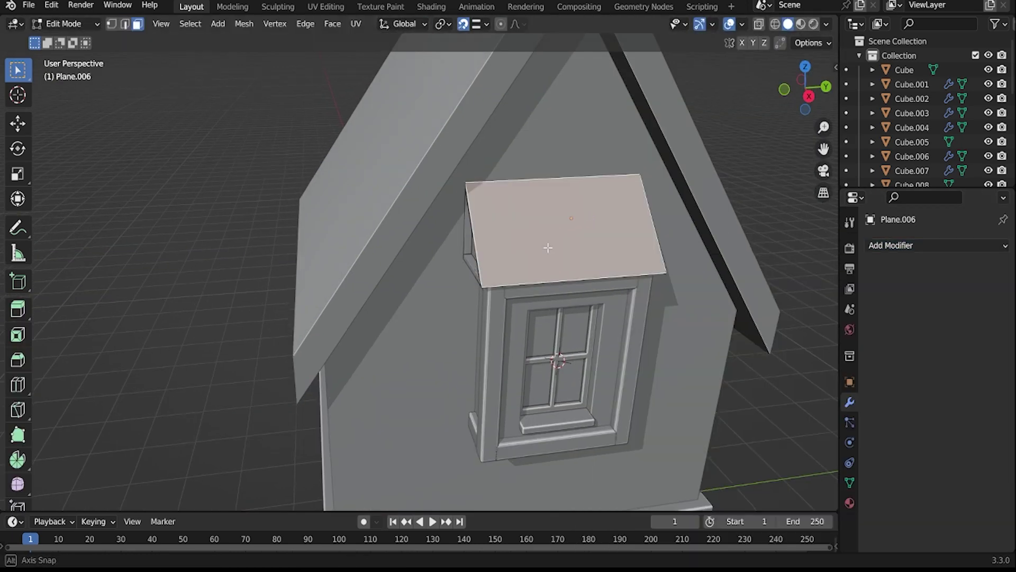
scroll(549, 352, "up", 3)
left_click(568, 148)
scroll(531, 317, "down", 4)
- Leave Edit Mode, save the file and review the finished dormer roof
key("Tab")
key("ctrl+s")
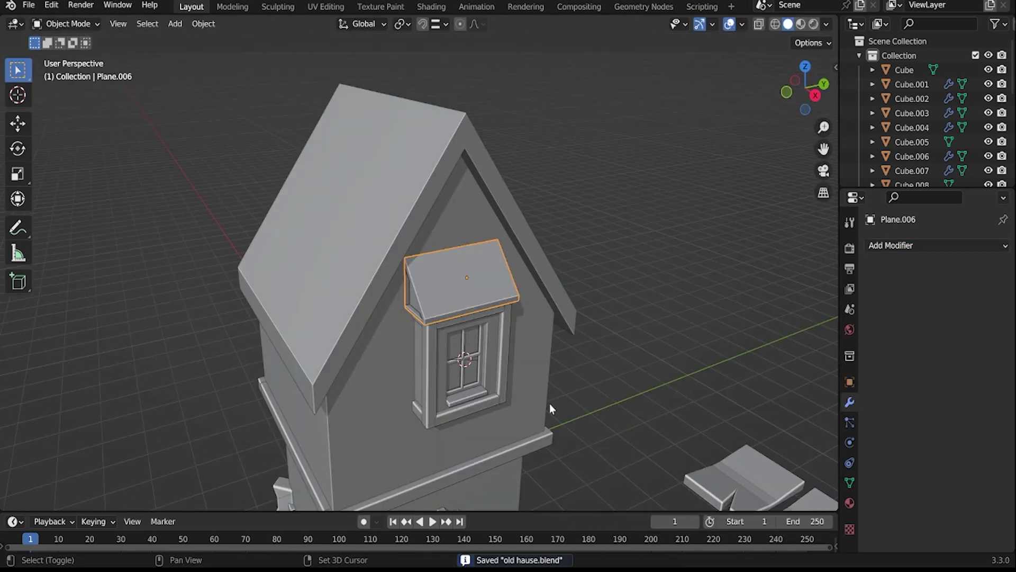
middle_click_drag(550, 403, 494, 301)
scroll(583, 241, "up", 2)
scroll(583, 241, "down", 4)
- Select the main roof and adjust its scale
middle_click_drag(583, 241, 390, 118)
left_click(390, 118)
key("x")
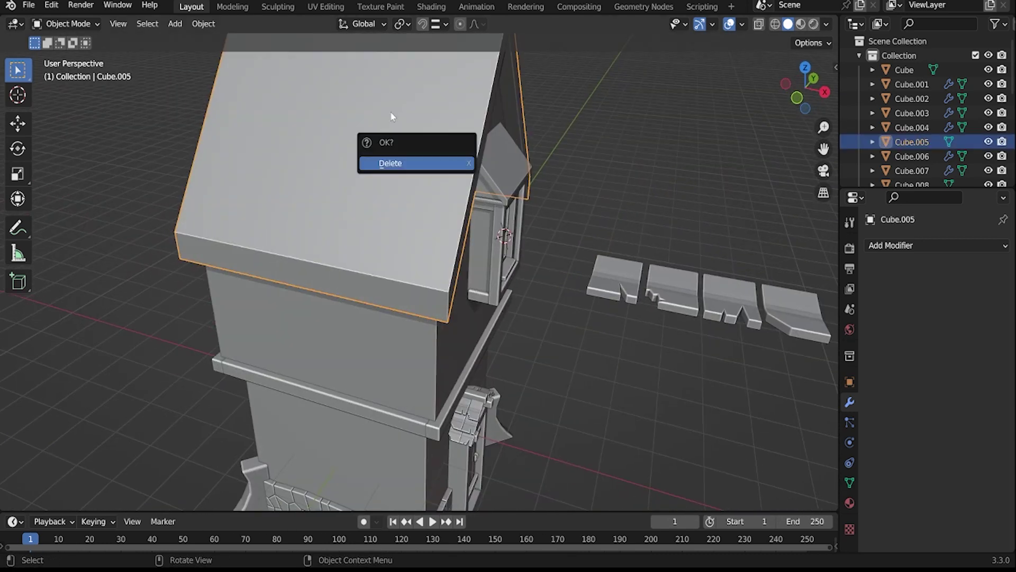
key("s")
left_click(479, 177)
middle_click_drag(479, 177, 443, 245)
- Add a plane at the window and rotate it 90° on Y to stand upright
key("Tab")
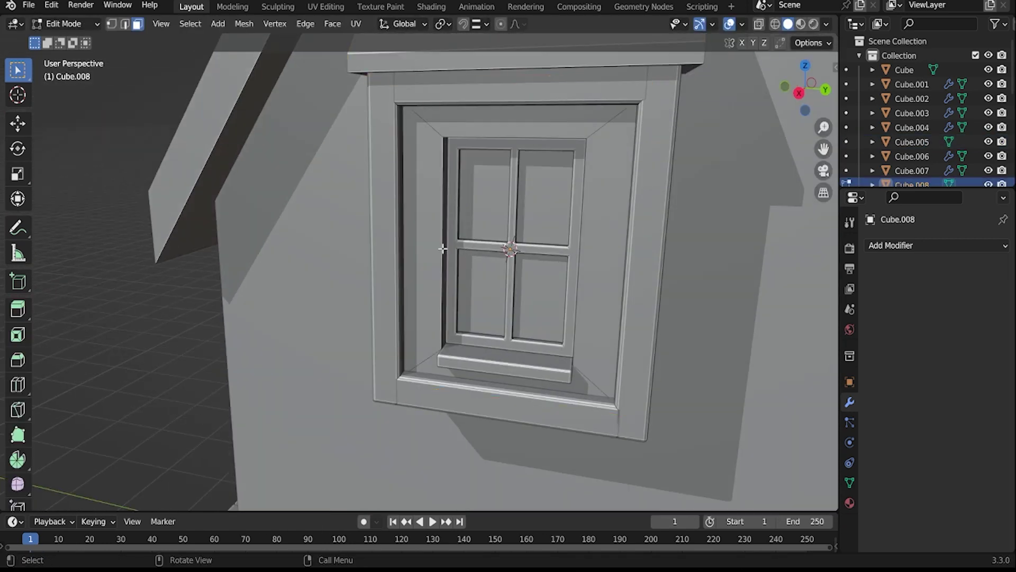
key("Tab")
key("shift+a")
left_click(446, 264)
key("r")
key("y")
key("9")
key("0")
key("Return")
- Narrow the plane into a thin shutter panel and move it beside the window
key("s")
key("x")
scroll(448, 278, "up", 3)
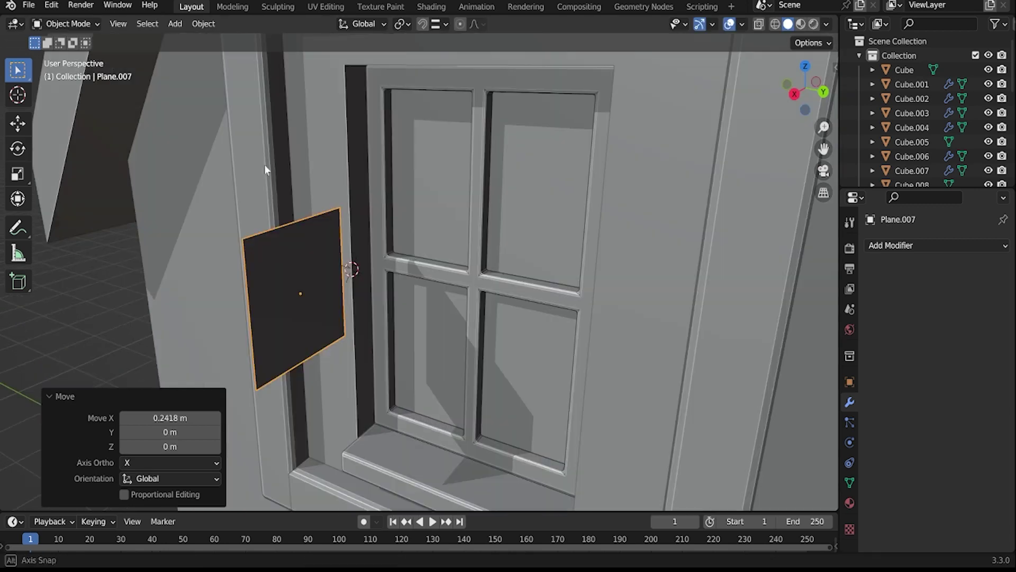
middle_click_drag(446, 263, 448, 278)
key("Tab")
key("g")
left_click(556, 315)
middle_click_drag(556, 315, 560, 430)
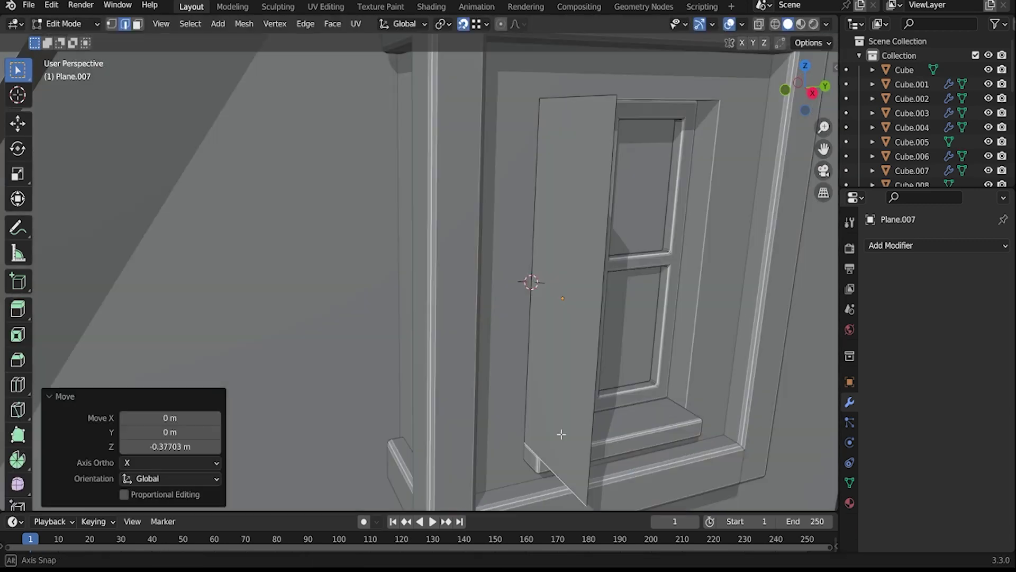
- Add a Mirror modifier on Y with Cube.008 as mirror object for the shutter
key("Tab")
scroll(560, 431, "down", 5)
scroll(463, 293, "up", 2)
scroll(428, 270, "up", 3)
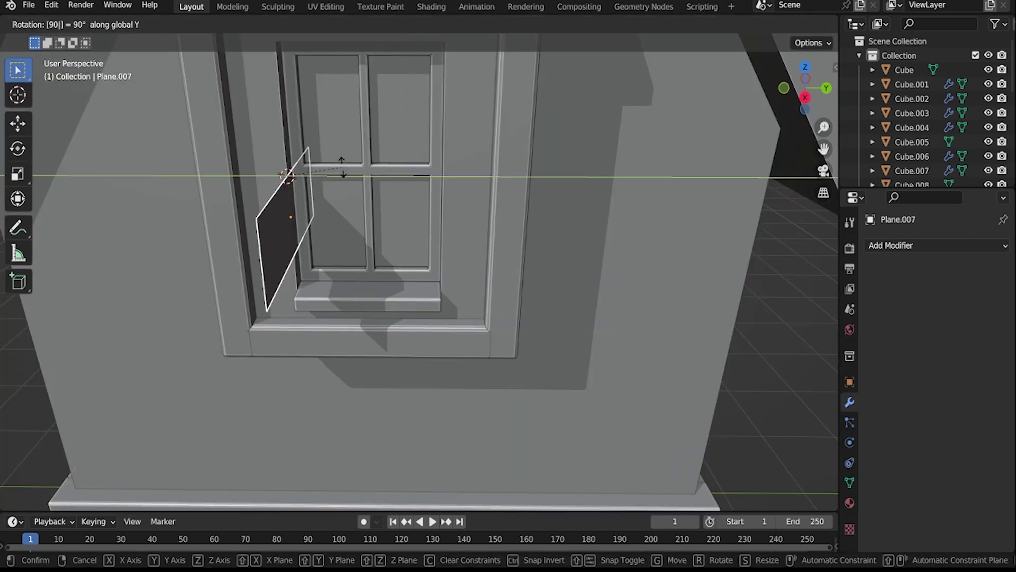
key("Return")
left_click(937, 246)
left_click(683, 408)
left_click(956, 291)
- Move part of the shutter along X to give it thickness
key("Tab")
scroll(458, 398, "up", 3)
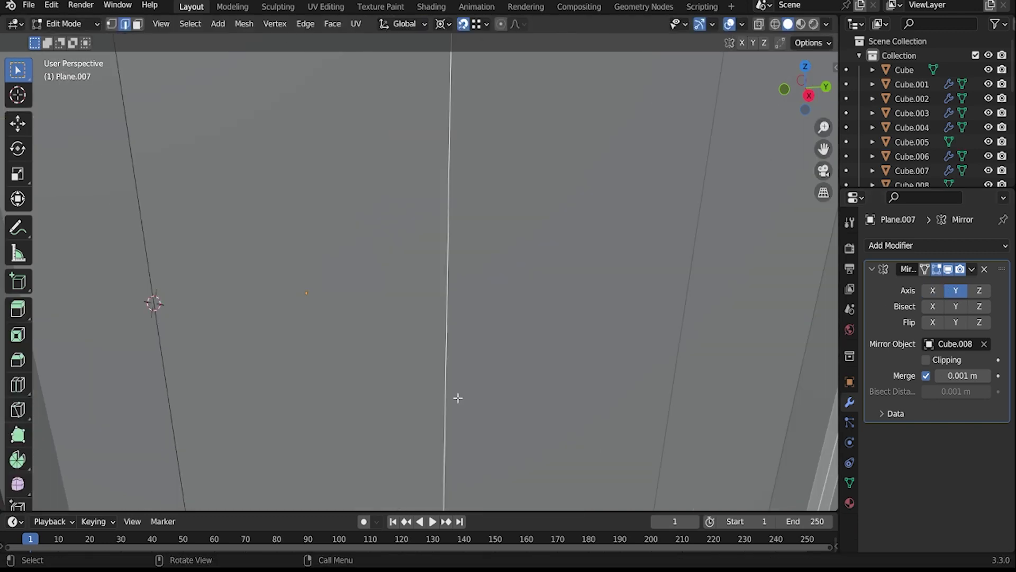
scroll(458, 398, "down", 4)
key("g")
key("x")
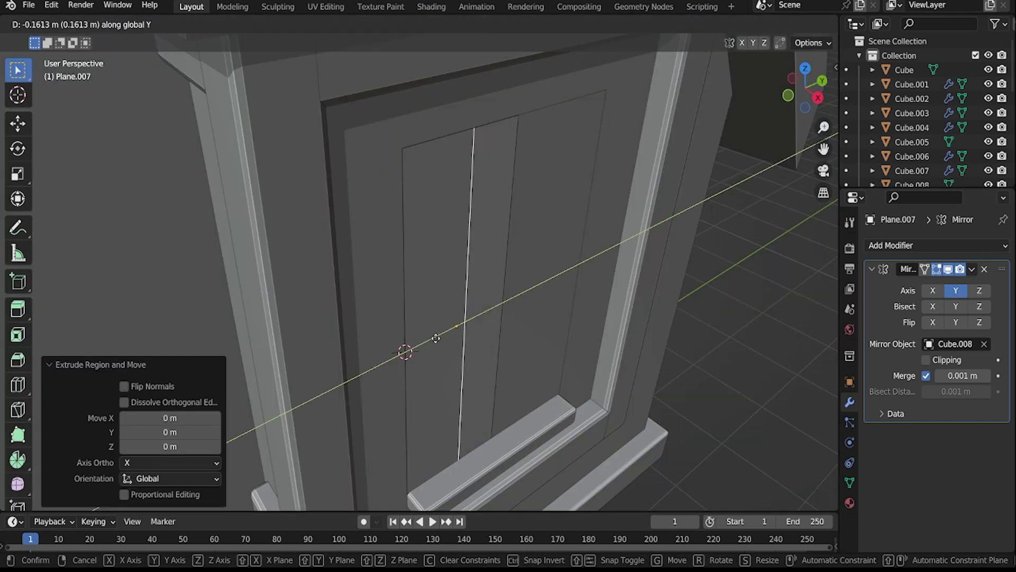
- Add two centred loop cuts to split the shutter into three boards
key("ctrl+r")
scroll(245, 97, "up", 1)
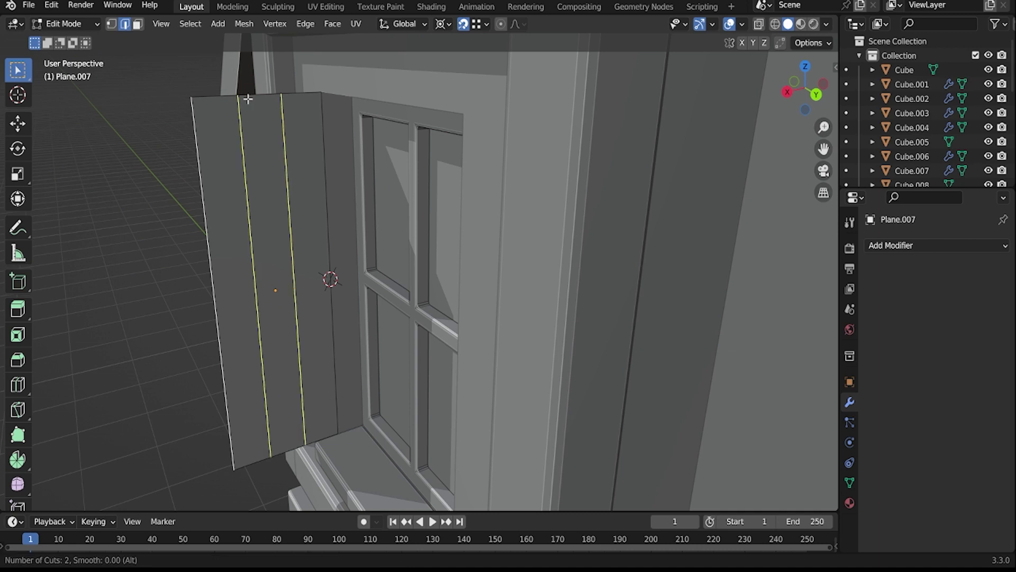
left_click(245, 97)
right_click(245, 98)
key("KP_Divide")
left_click(432, 128)
- Set the shutter's origin to its geometry
key("Tab")
right_click(417, 302)
left_click(503, 305)
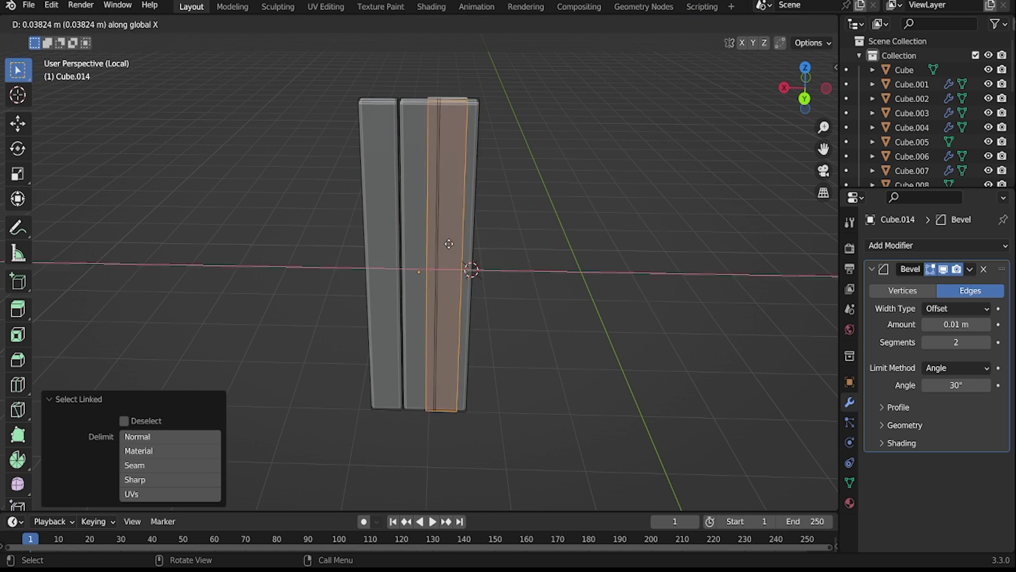
- Shrink a board sideways and duplicate the crossbar lower on the shutter planks
key("s")
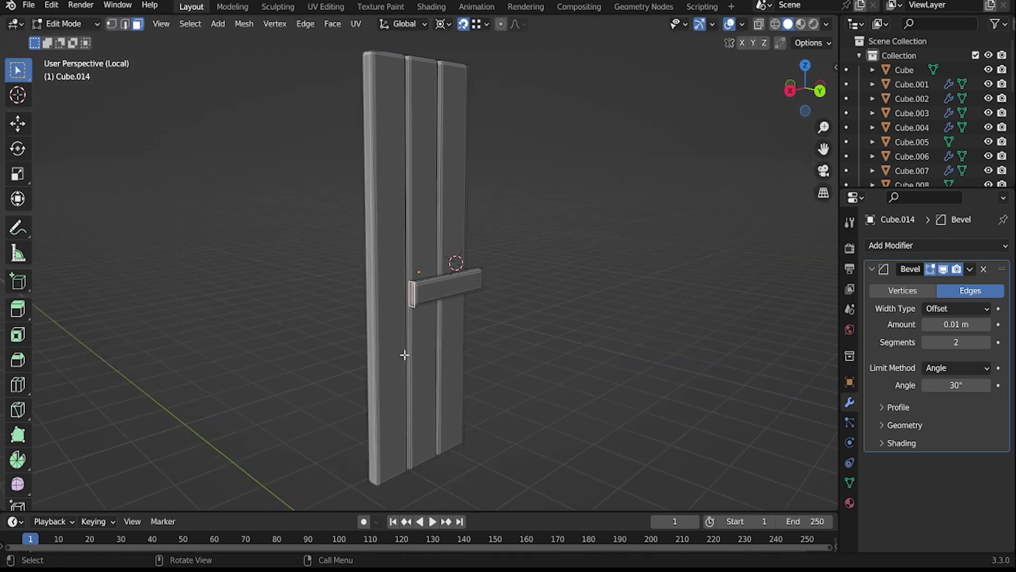
middle_click_drag(481, 35, 461, 152)
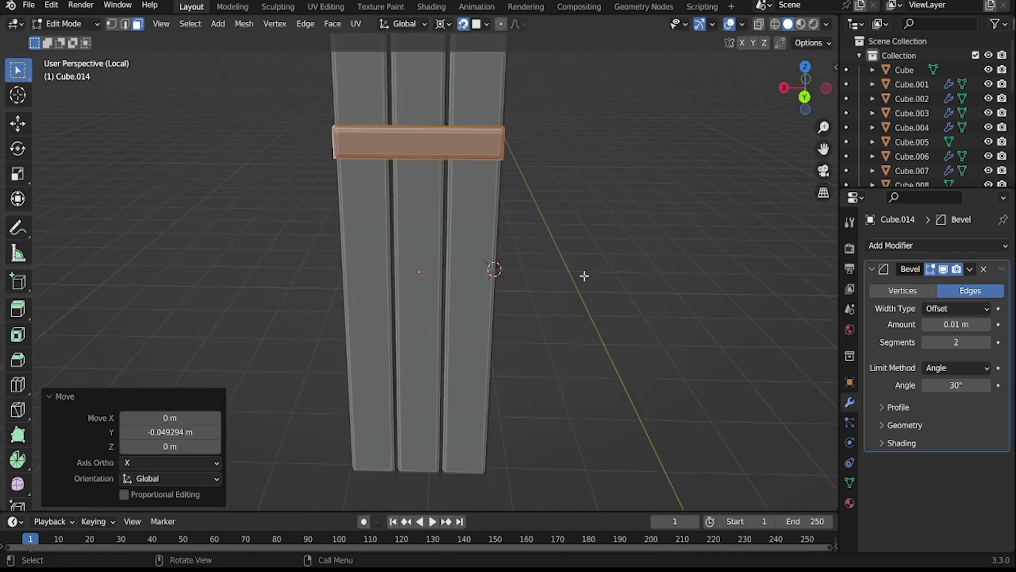
key("shift+d")
middle_click_drag(582, 275, 622, 367)
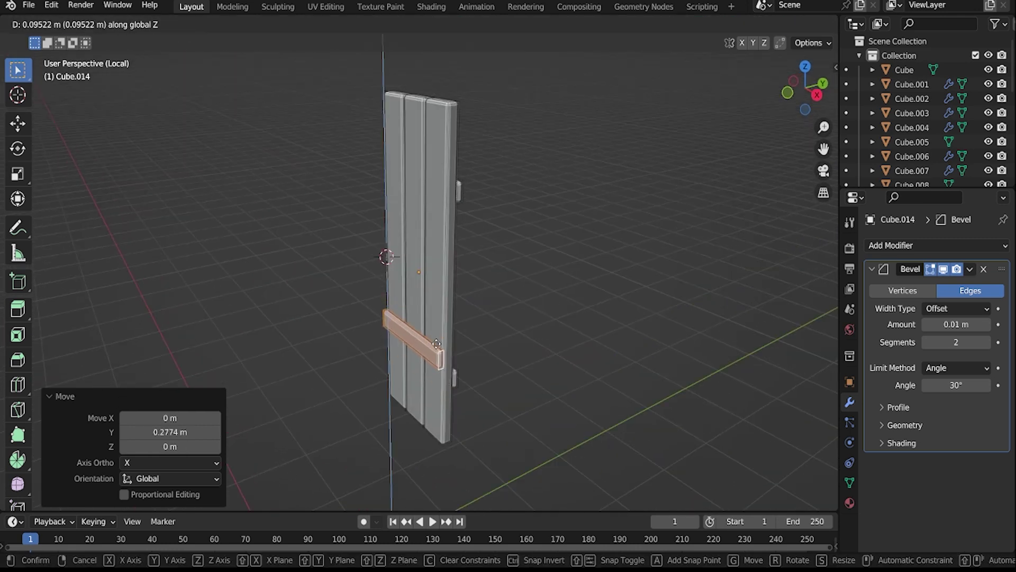
key("KP_Divide")
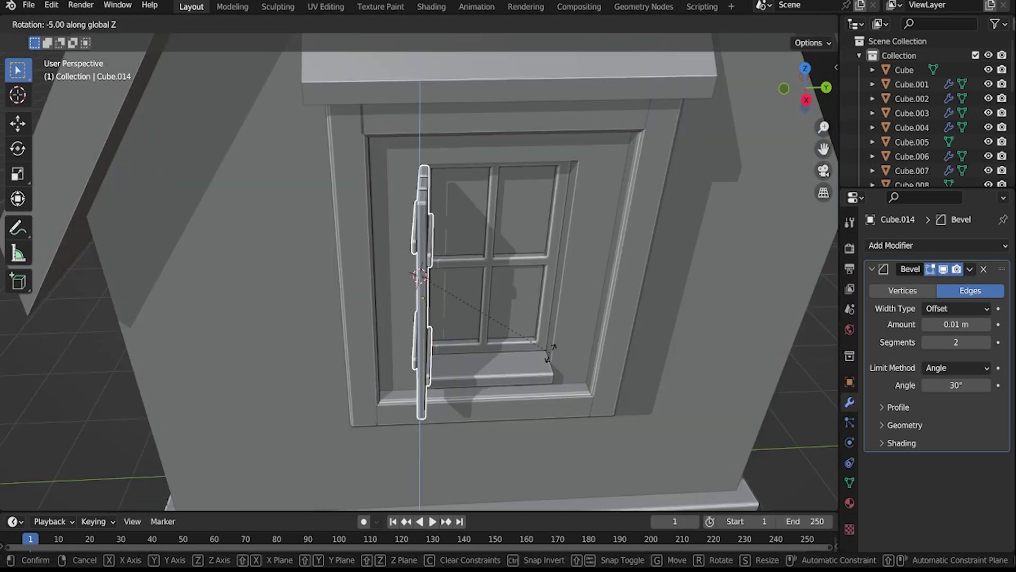
- Select a whole shutter plank, inspect the mirrored shutters, then select the roof piece
middle_click_drag(411, 211, 504, 229)
key("Tab")
key("l")
middle_click_drag(419, 343, 473, 332)
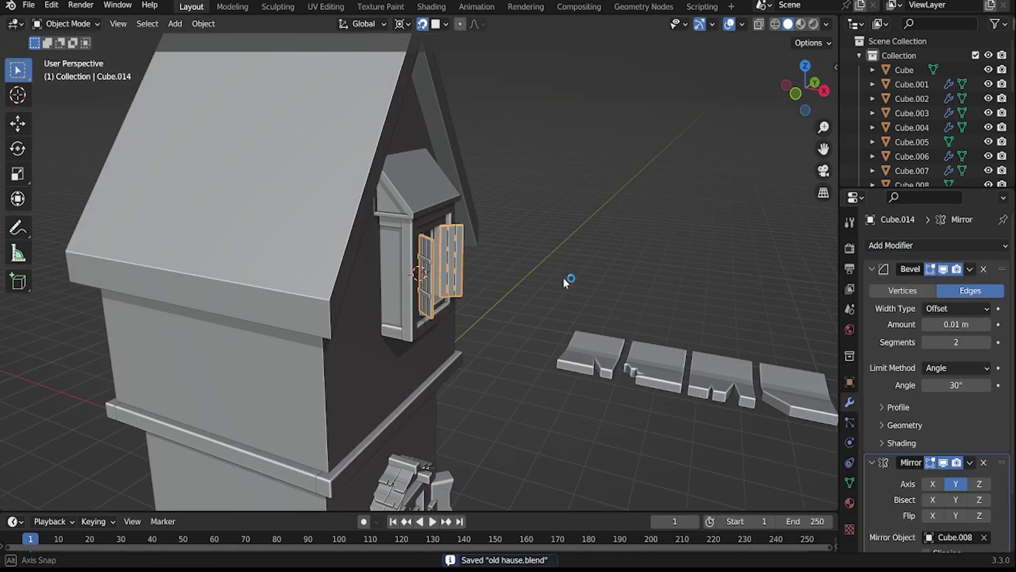
middle_click_drag(563, 277, 456, 310)
scroll(456, 310, "down", 5)
middle_click_drag(494, 276, 318, 190)
left_click(291, 170)
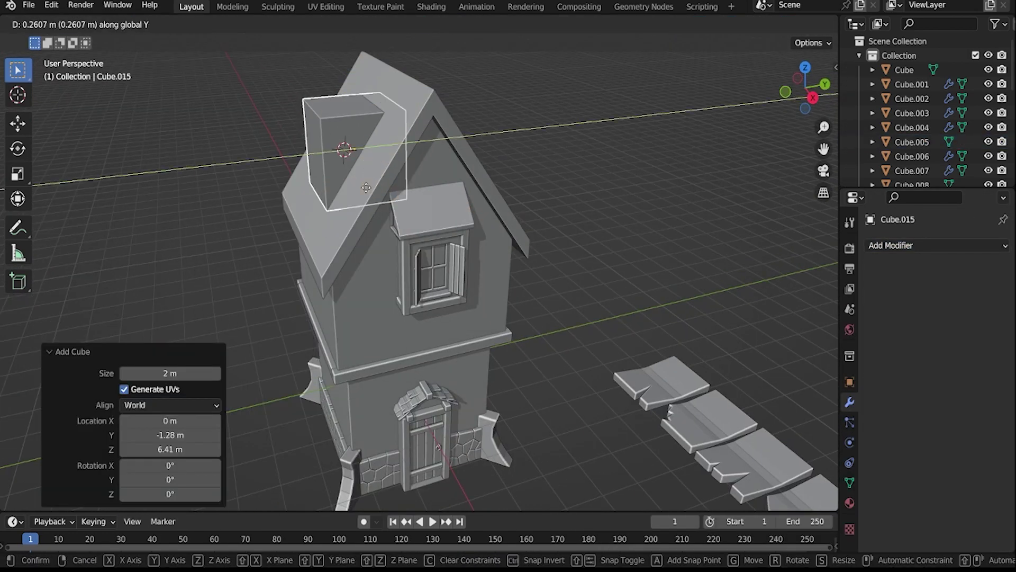
- Place the cube on the roof and mirror a side post on X around the dormer block
left_click(366, 188)
scroll(356, 320, "up", 4)
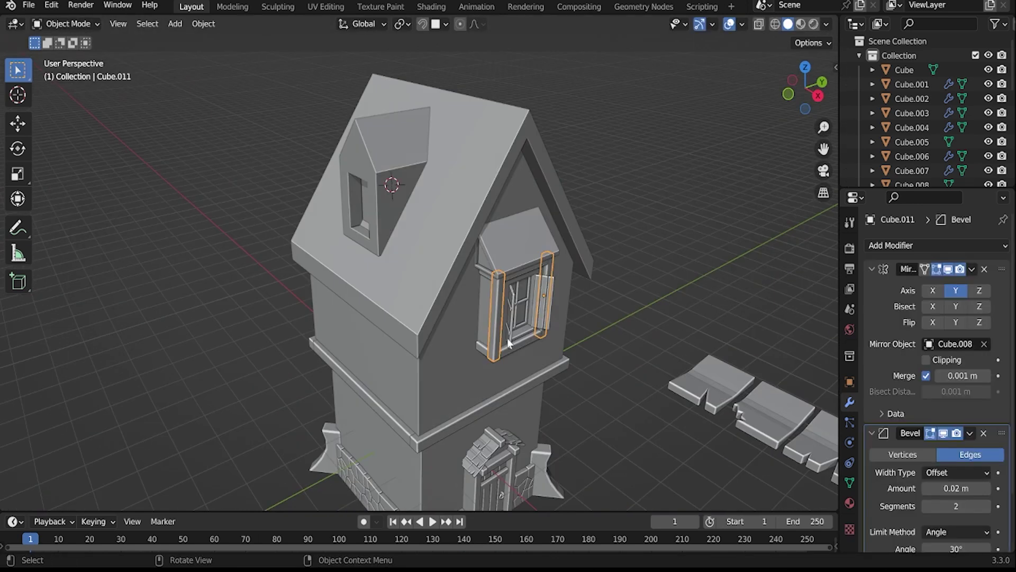
left_click(933, 291)
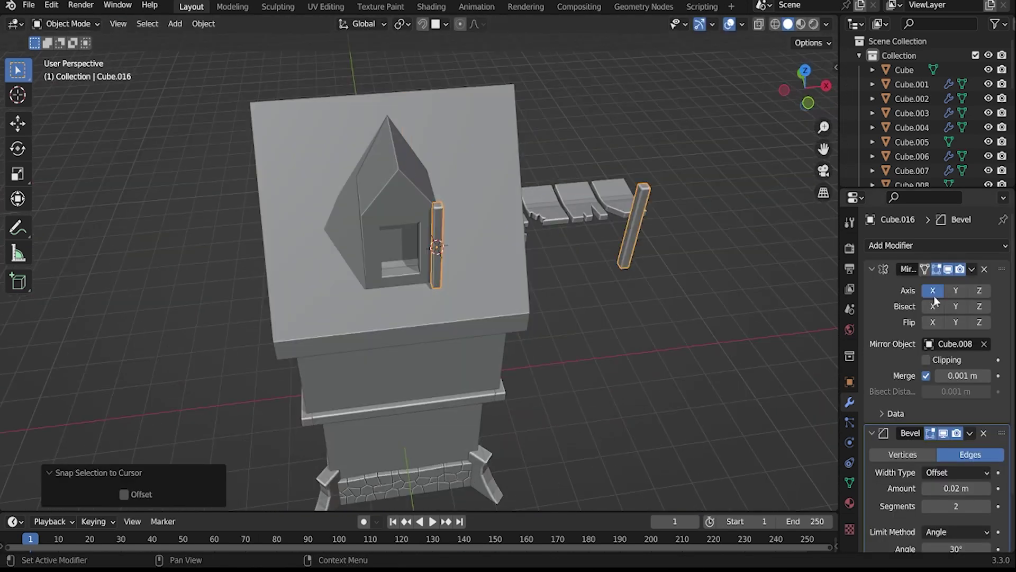
left_click(426, 251)
mouse_move(514, 232)
middle_mouse_down()
mouse_move(475, 225)
mouse_move(500, 203)
middle_mouse_up()
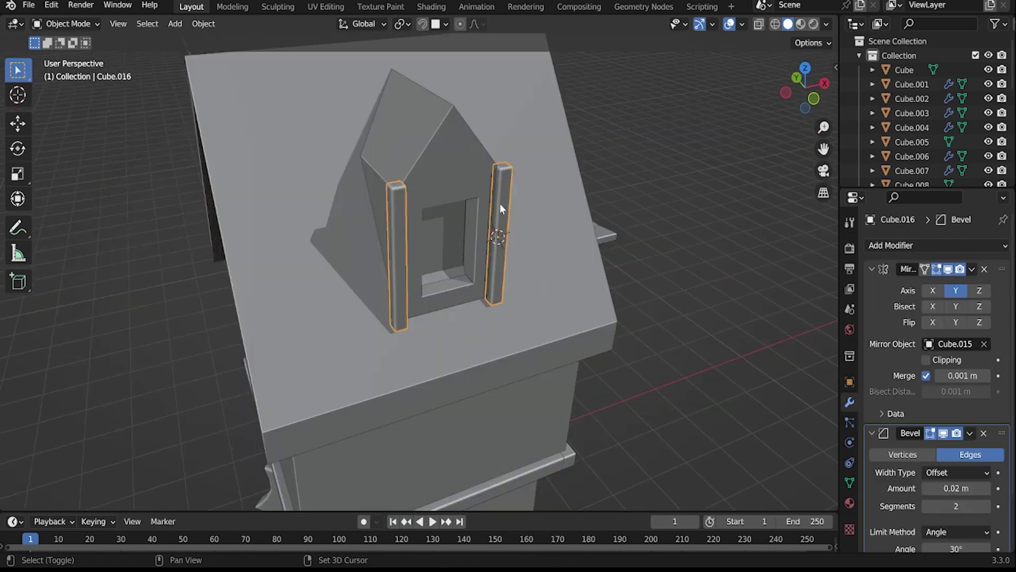
- Snap a beam above the opening, mirror it on Z as a sill, and resize it
key("ctrl+z")
key("ctrl+z")
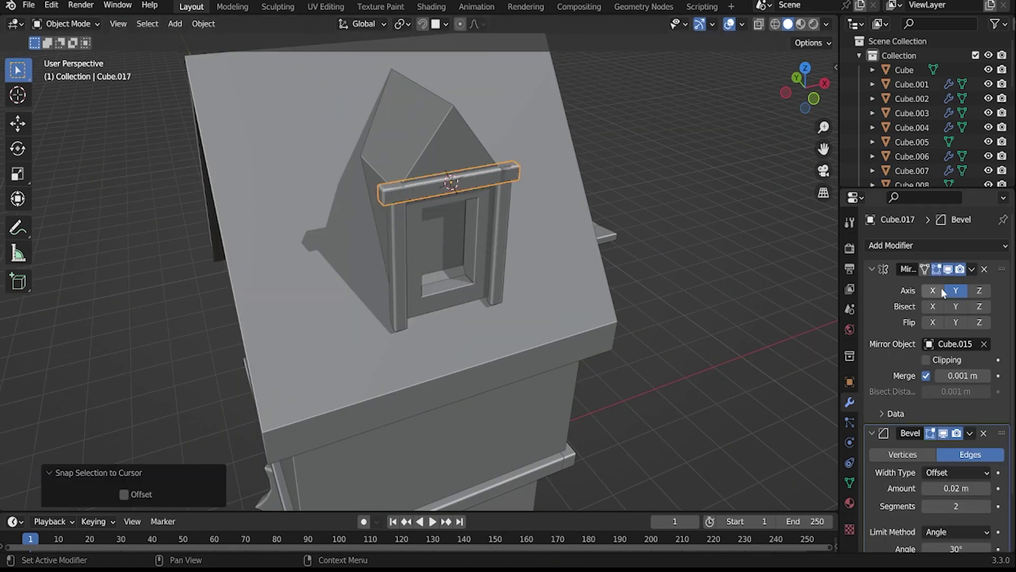
left_click(979, 291)
key("s")
key("z")
key("Return")
key("Tab")
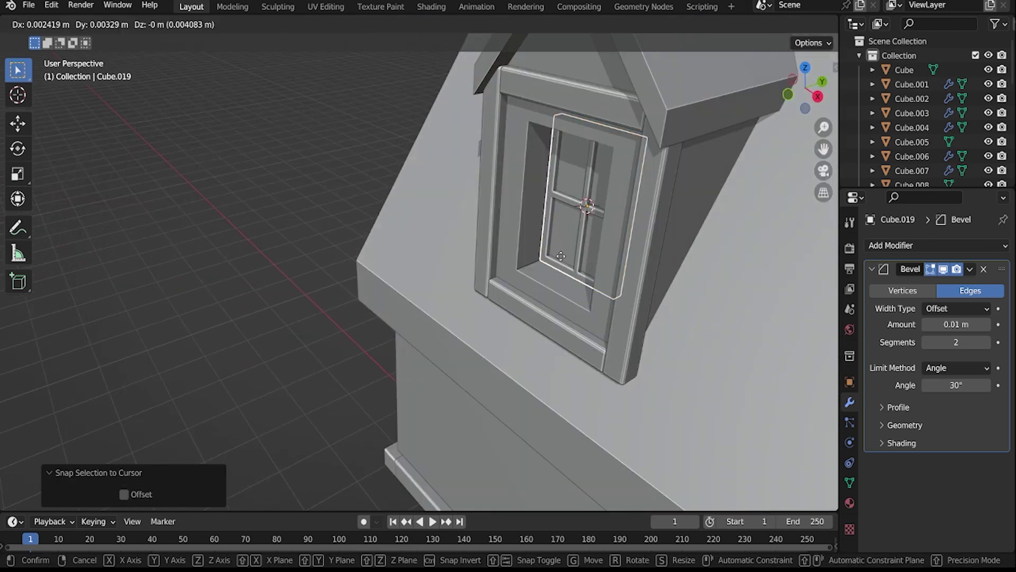
- Confirm the dormer piece's position and isolate the dormer block in local view
left_click(561, 255)
scroll(399, 132, "down", 5)
mouse_move(399, 131)
middle_mouse_down()
mouse_move(568, 291)
mouse_move(474, 221)
middle_mouse_up()
left_click(474, 221)
key("KP_Divide")
key("Tab")
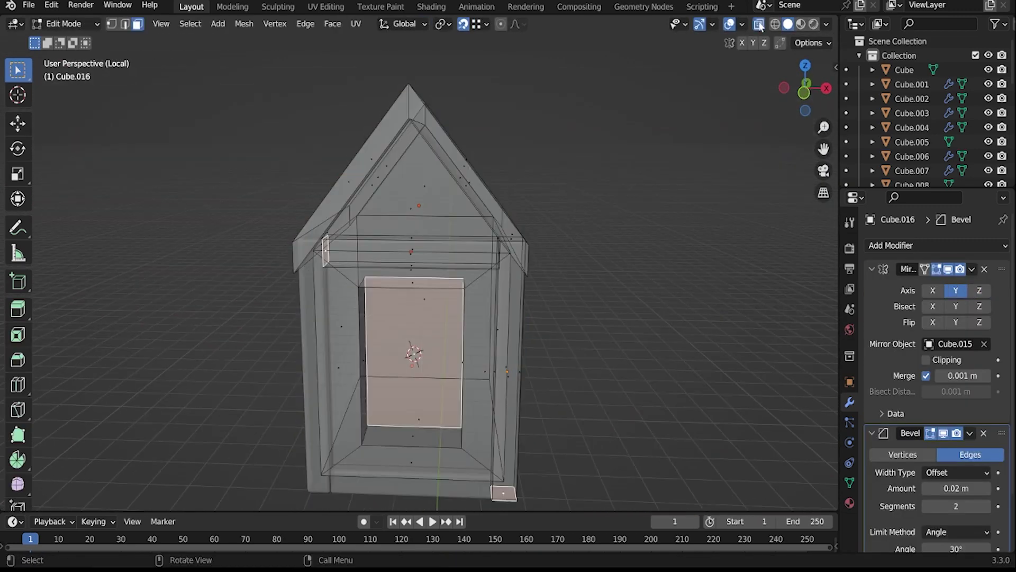
key("Tab")
key("KP_Divide")
- In front view, move the window-opening face vertically along Z
left_click(495, 227)
key("KP_Divide")
key("Tab")
left_click(815, 91)
key("g")
key("z")
left_click(500, 452)
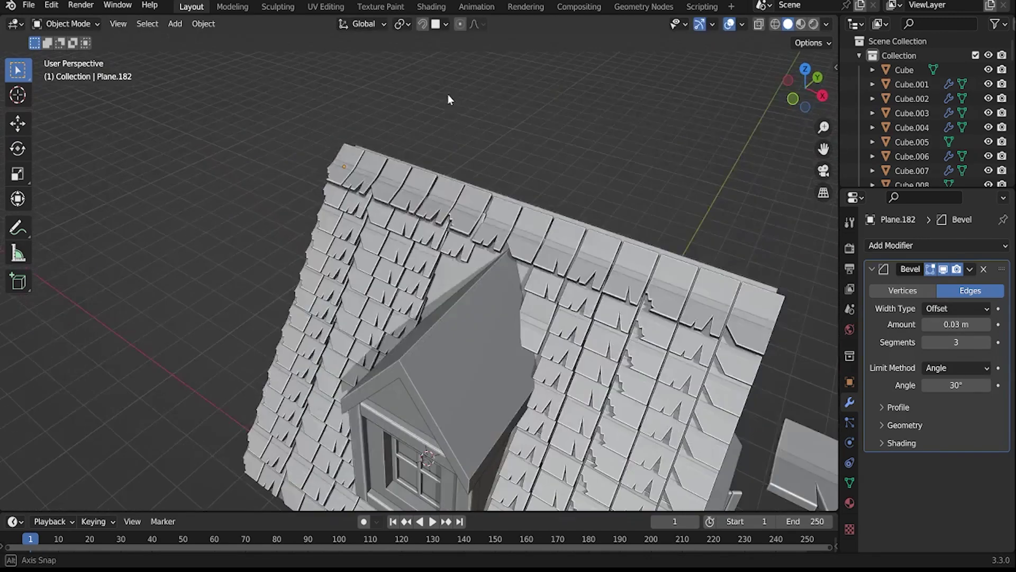
- Orbit to view the house's right side while tiling the roofs
middle_click_drag(369, 174, 339, 178)
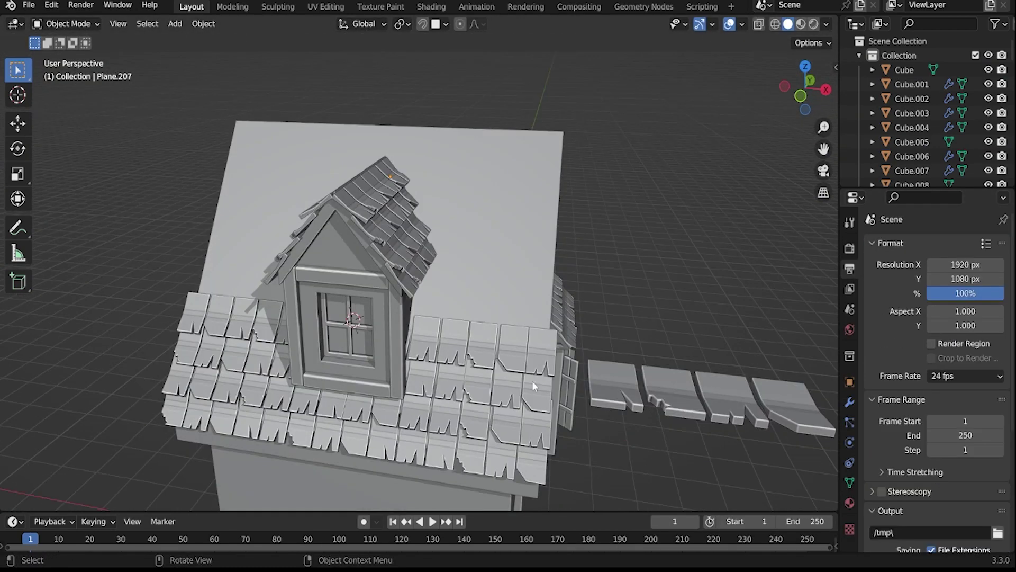
- Orbit to a new roof angle and select a single roof tile
middle_click_drag(128, 347, 315, 398)
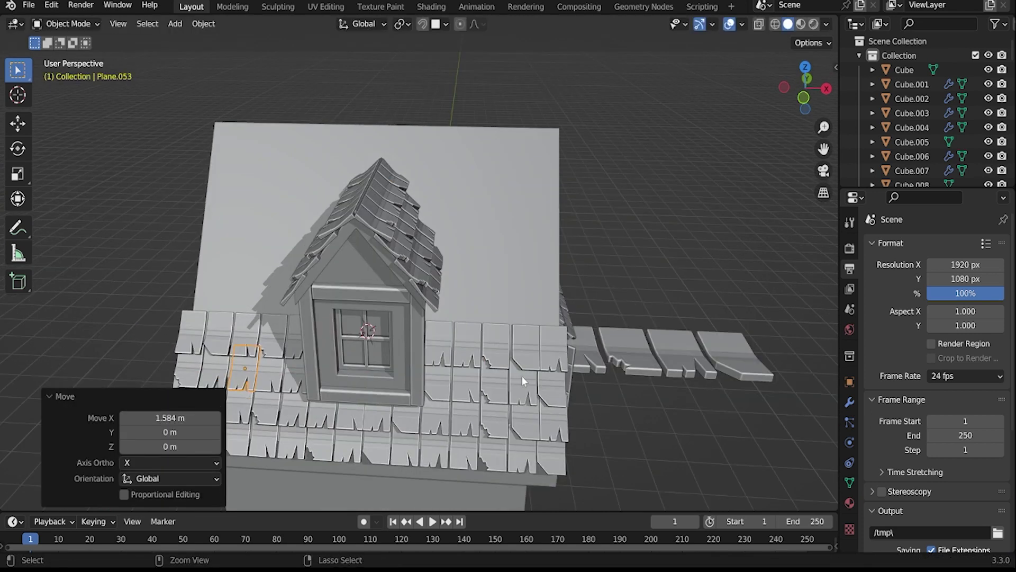
left_click(314, 398)
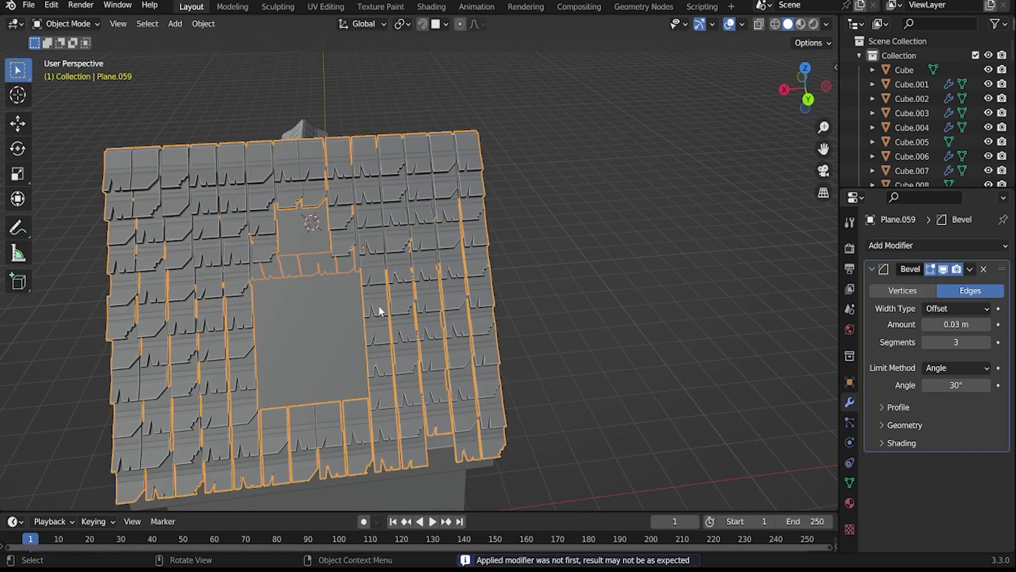
- Slide and place duplicated tiles into the bare roof patch, then leave Edit Mode
left_click(442, 422)
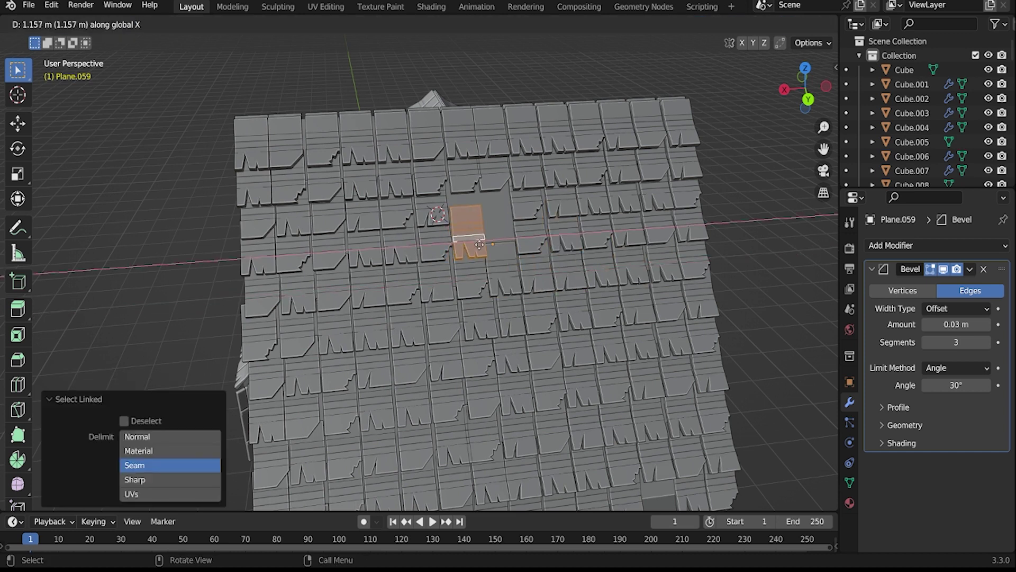
left_click(661, 233)
scroll(661, 233, "down", 5)
key("Tab")
middle_click_drag(476, 265, 560, 382)
- Add a cube on the main roof ridge, stretched along X, scaled down and bevelled
key("ctrl+s")
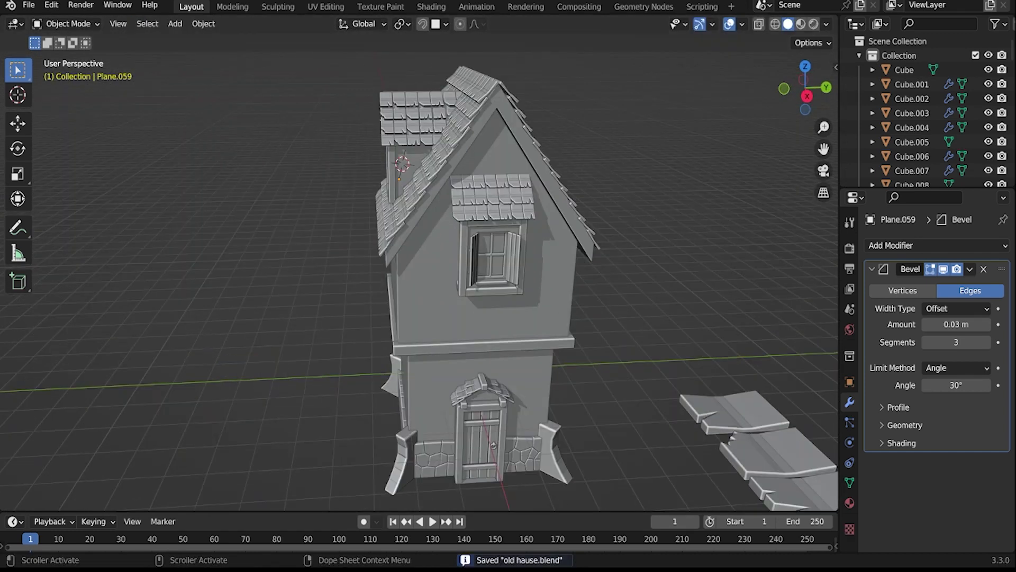
key("shift+a")
left_click(485, 274)
key("s")
key("x")
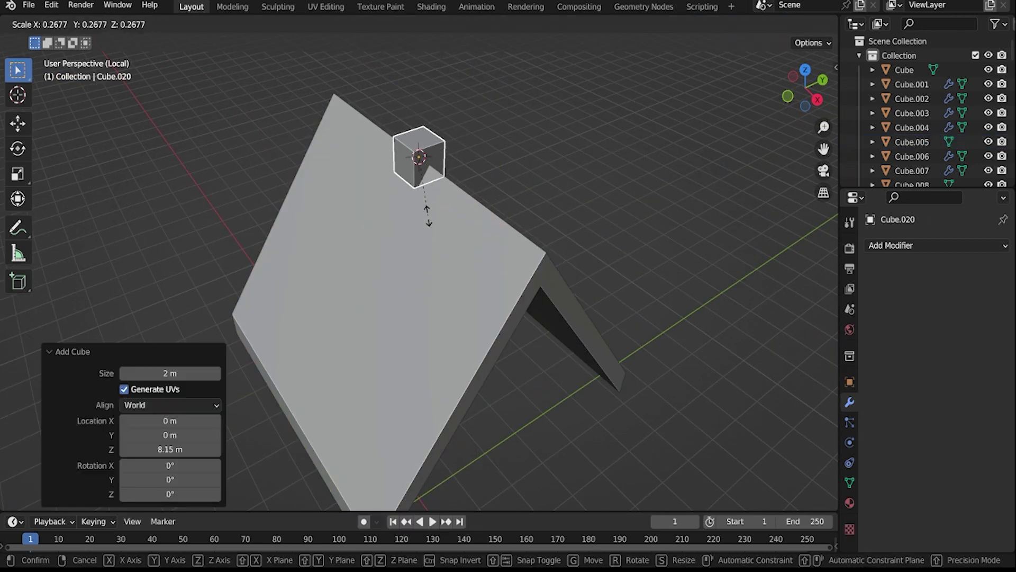
key("KP_Divide")
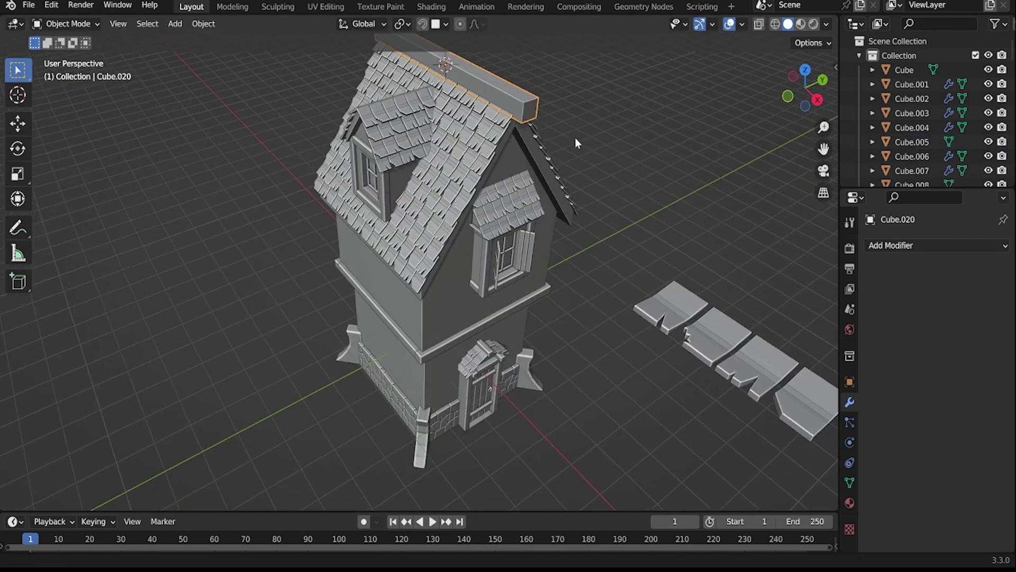
scroll(574, 137, "up", 5)
key("s")
key("ctrl+b")
scroll(567, 316, "down", 3)
middle_click_drag(568, 315, 681, 223)
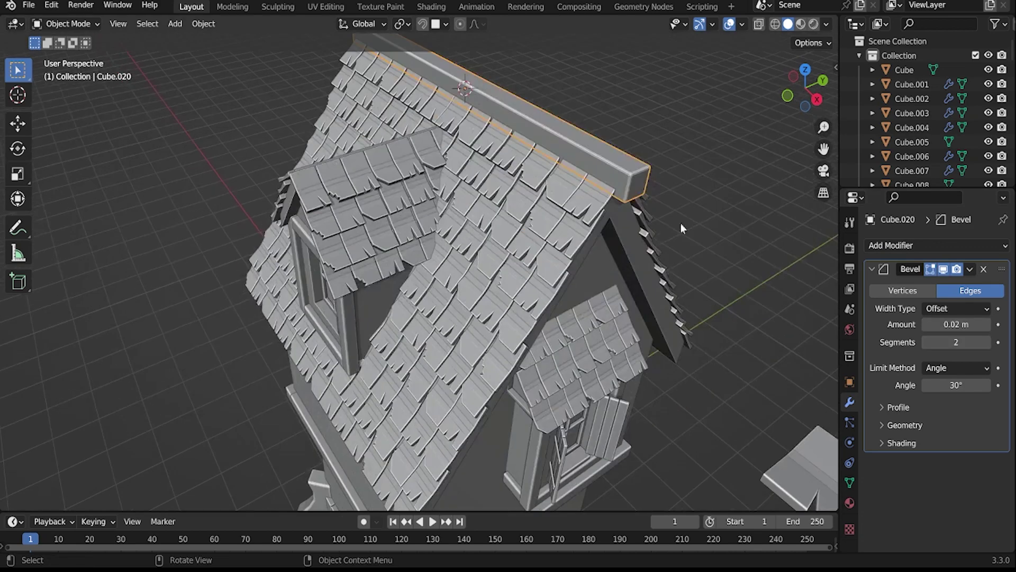
- Sag the middle of the ridge beam downward along Z using proportional editing
key("Tab")
scroll(662, 185, "up", 5)
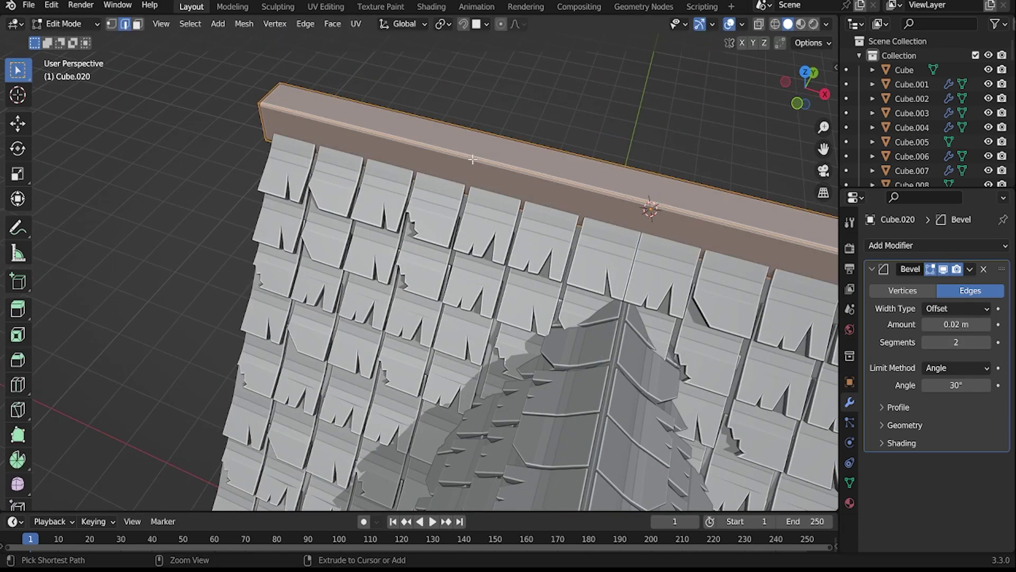
scroll(636, 220, "down", 2)
key("g")
key("z")
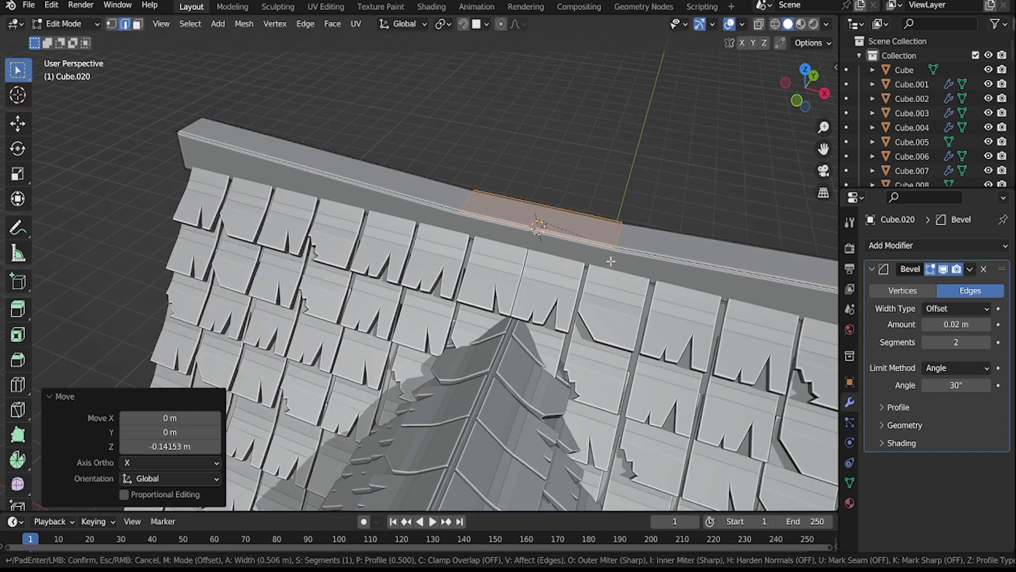
key("Escape")
scroll(657, 307, "down", 3)
key("o")
left_click(470, 335)
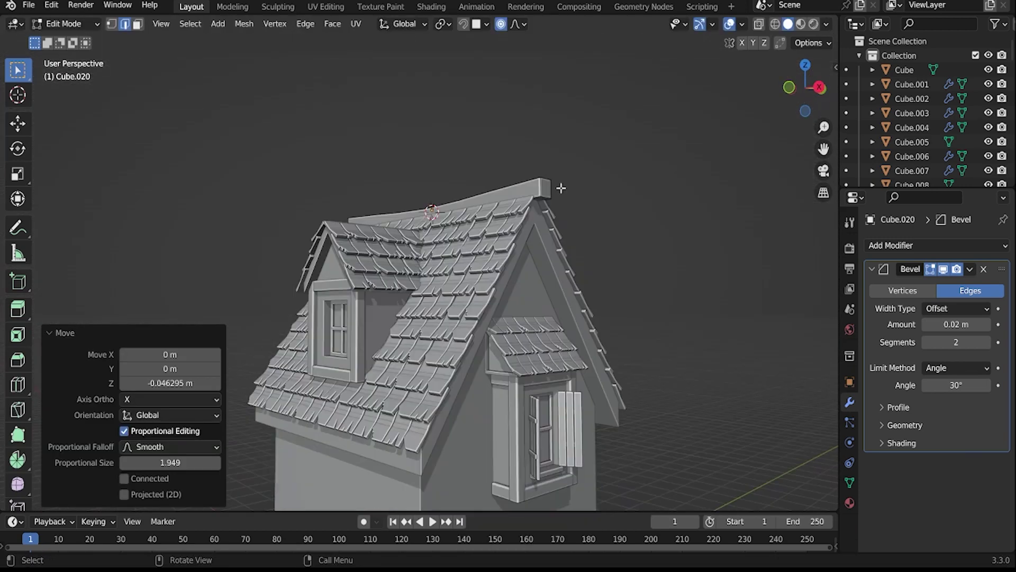
key("s")
key("z")
- Save, then add a cube in the second roof and separate it into its own block
key("Tab")
key("ctrl+s")
left_click(399, 368)
key("KP_Divide")
key("Tab")
key("p")
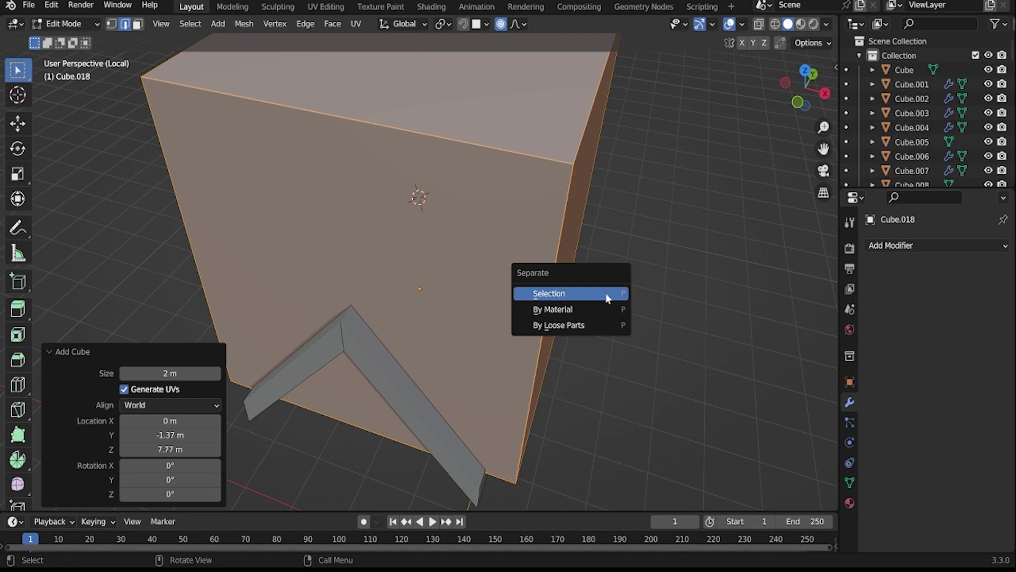
left_click(606, 294)
- Extend the new block's face along Y so it runs along the second roof's ridge
key("Tab")
key("s")
key("y")
key("Escape")
key("Tab")
left_click(501, 24)
left_click(448, 82)
key("g")
key("y")
left_click(551, 284)
middle_click_drag(551, 284, 416, 192)
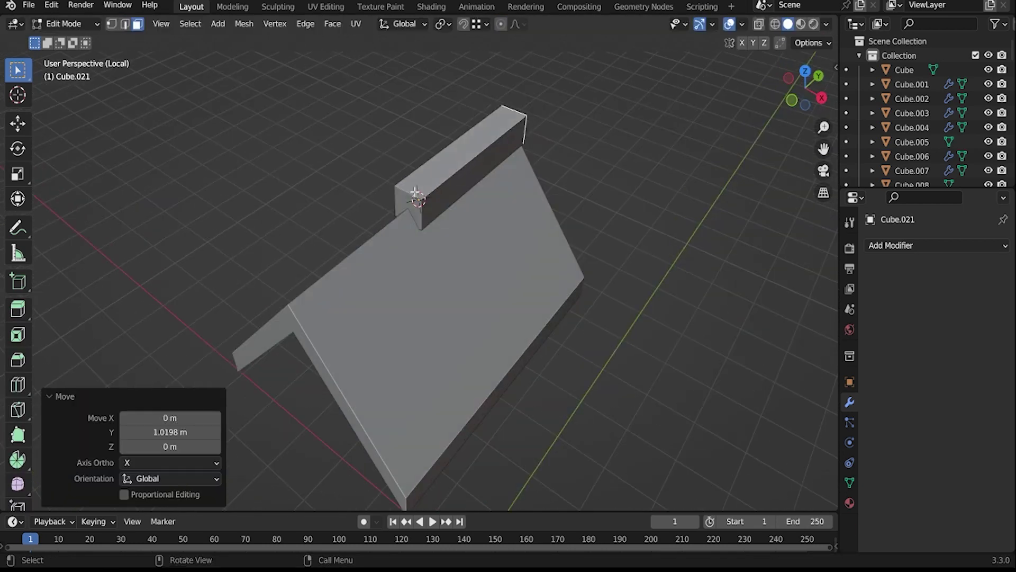
middle_click_drag(491, 235, 665, 265)
- Round the ridge block's top edges with a multi-segment bevel
key("Tab")
mouse_move(546, 254)
middle_mouse_down()
mouse_move(463, 188)
mouse_move(415, 205)
middle_mouse_up()
key("Tab")
key("ctrl+b")
scroll(582, 238, "up", 3)
left_click(615, 254)
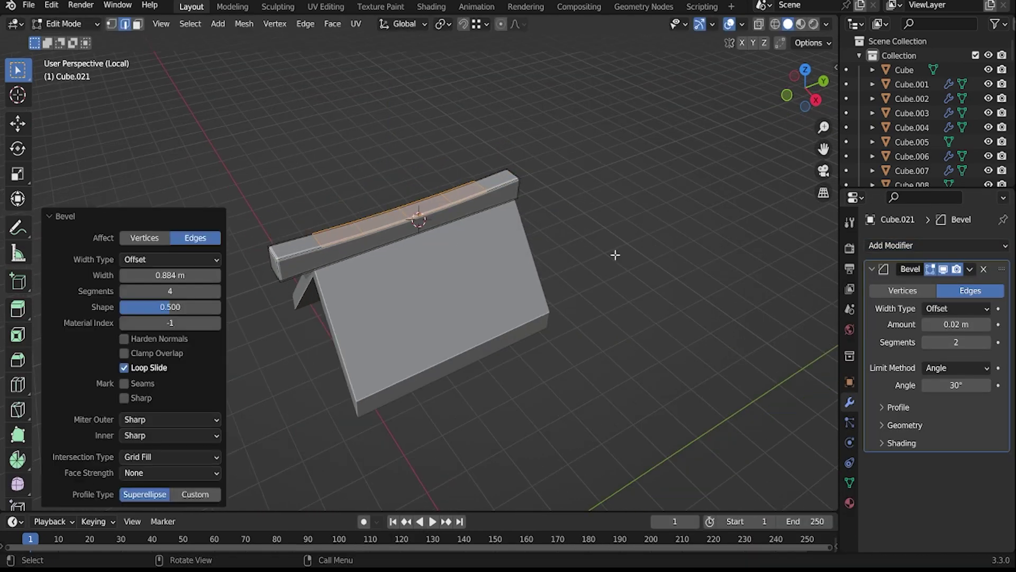
key("Tab")
key("KP_Divide")
scroll(449, 150, "down", 5)
middle_click_drag(449, 149, 424, 272)
- Cut an edge loop below the window on the house body's upper wall
left_click(346, 253)
key("Tab")
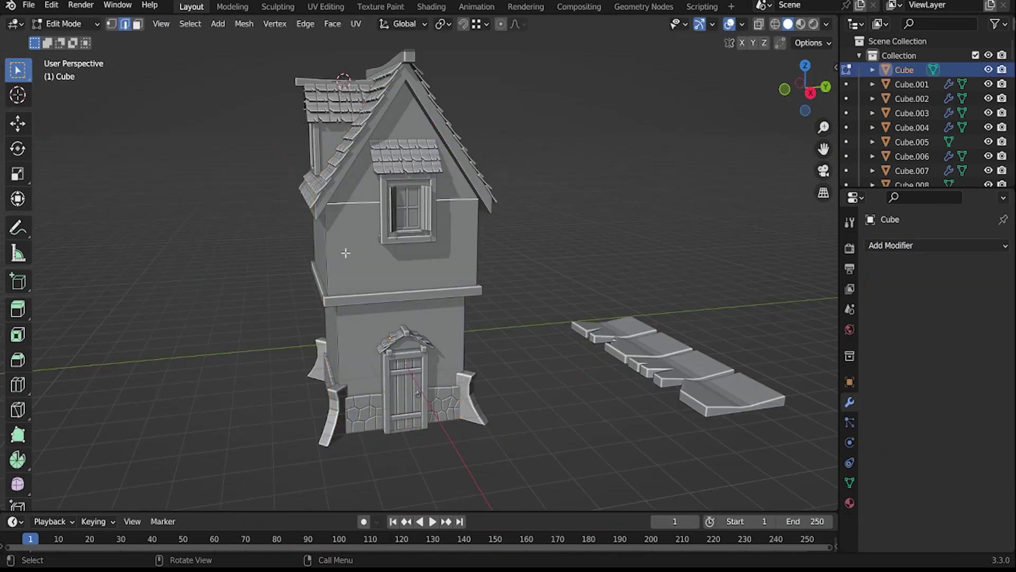
scroll(346, 253, "up", 3)
key("ctrl+r")
left_click(370, 239)
right_click(370, 239)
key("Escape")
middle_click_drag(366, 281, 505, 219)
left_click(505, 220, "alt")
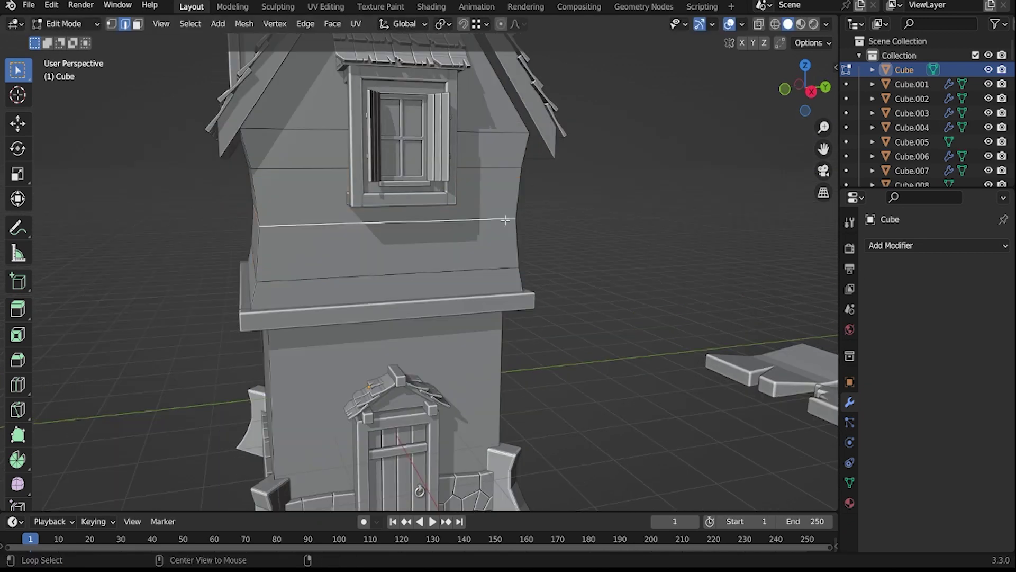
left_click(661, 270)
key("Tab")
scroll(605, 268, "down", 3)
- Duplicate the horizontal trim board, stand it upright and snap it to the 3D cursor
middle_click_drag(605, 268, 472, 288)
left_click(471, 288)
key("shift+d")
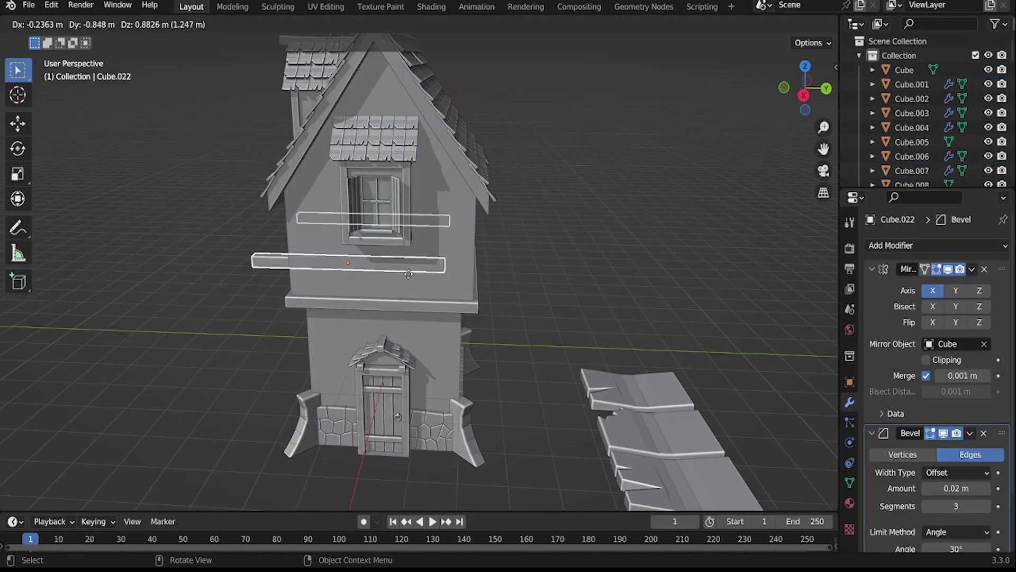
left_click(408, 273)
key("shift+s")
left_click(273, 140)
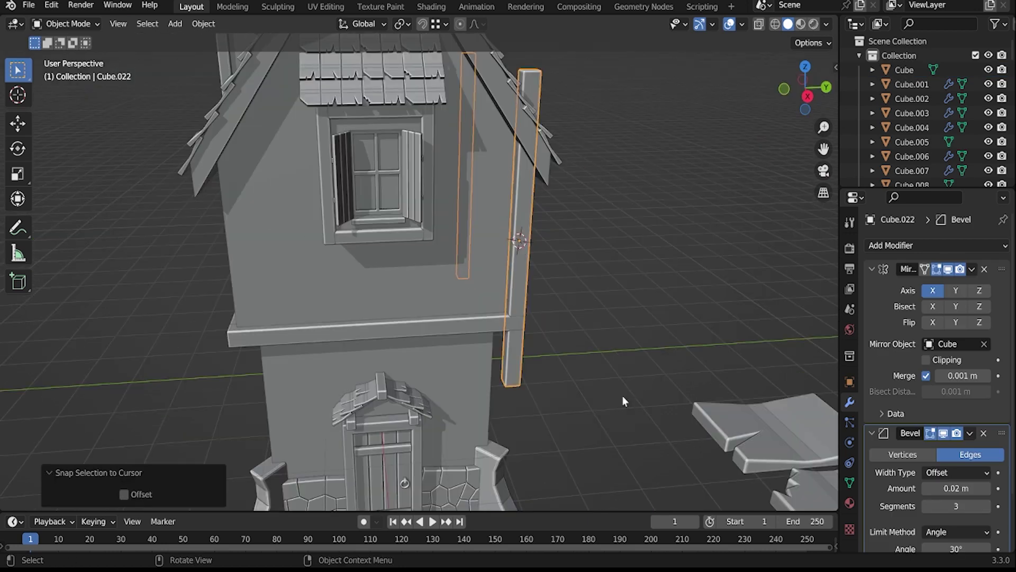
- Stretch the upright board's end face down the house corner, then save the file
key("Tab")
key("3")
middle_click_drag(501, 217, 482, 32)
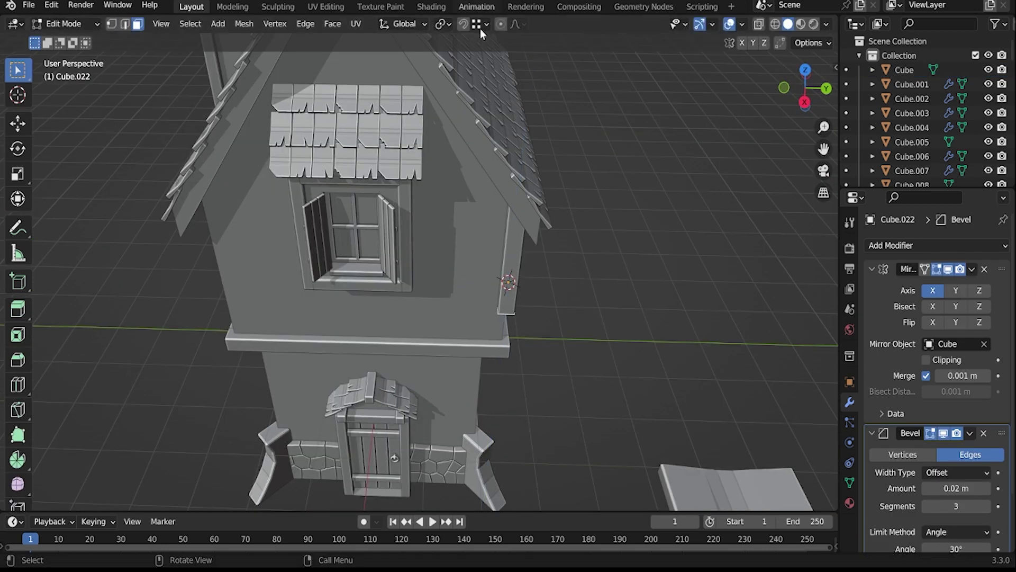
left_click(507, 280)
scroll(507, 281, "up", 2)
left_click(446, 24)
mouse_move(476, 212)
middle_mouse_down()
mouse_move(613, 210)
mouse_move(551, 223)
middle_mouse_up()
key("Tab")
key("ctrl+s")
- Isolate the roof piece, add a cube and move it vertically for the chimney
middle_click_drag(465, 212, 455, 88)
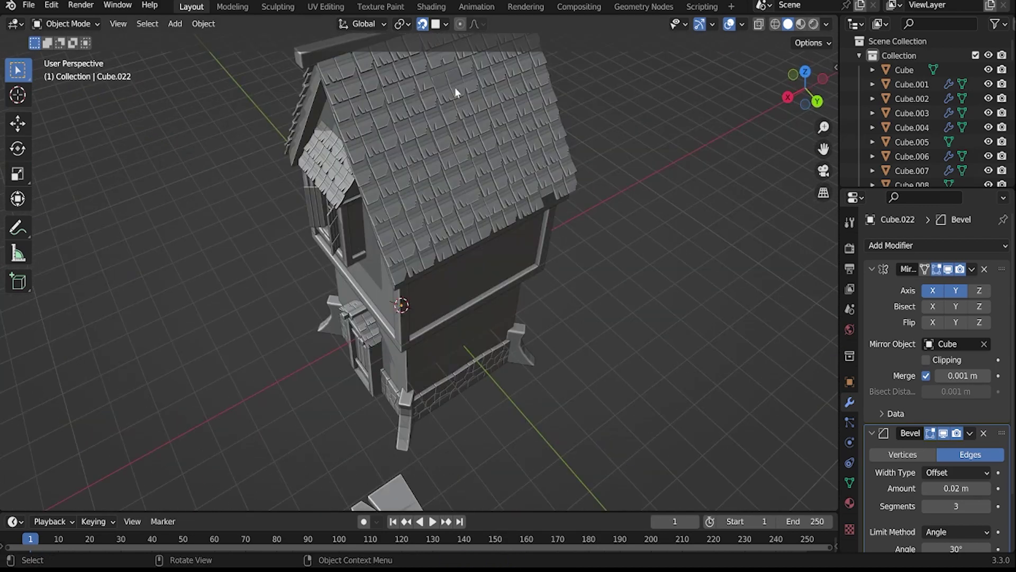
left_click(455, 87)
key("KP_Divide")
key("Tab")
key("Tab")
key("KP_Divide")
key("Tab")
key("Tab")
key("KP_Divide")
key("shift+a")
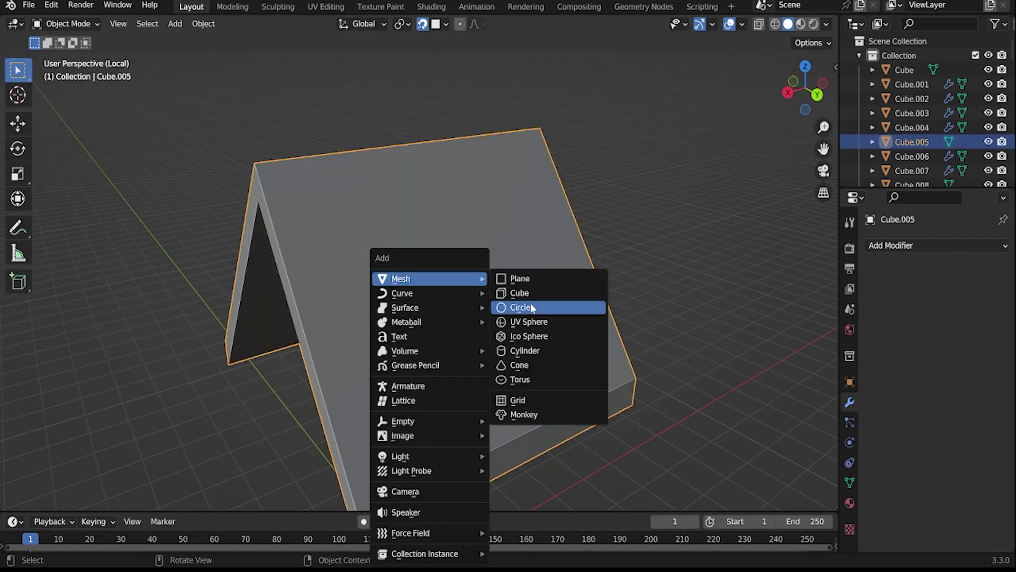
left_click(510, 314)
middle_click_drag(550, 329, 509, 265)
key("g")
key("z")
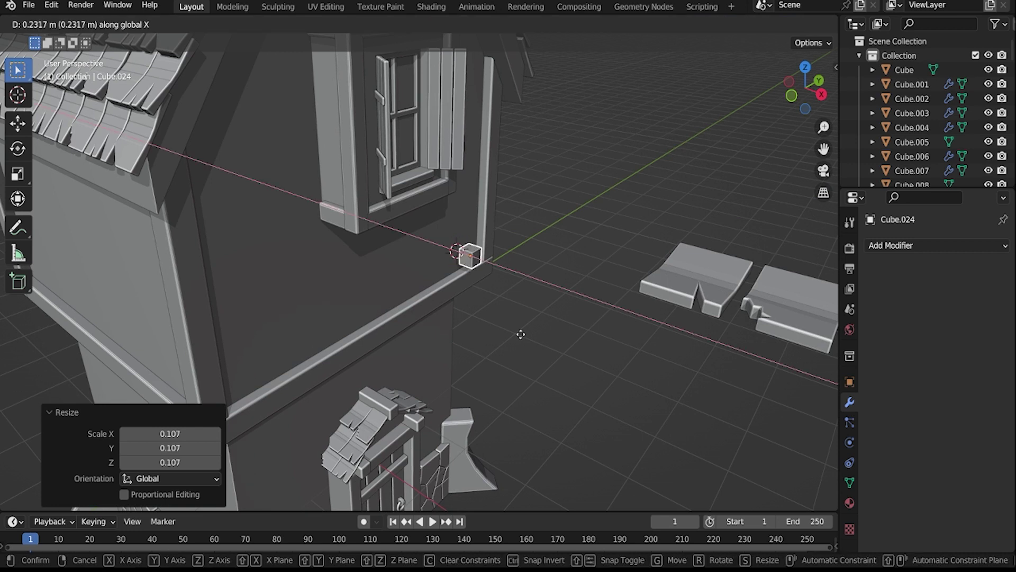
- Bevel the sign bracket against the wall, then enlarge a base slab at the grid-snapped cursor
left_click(470, 257)
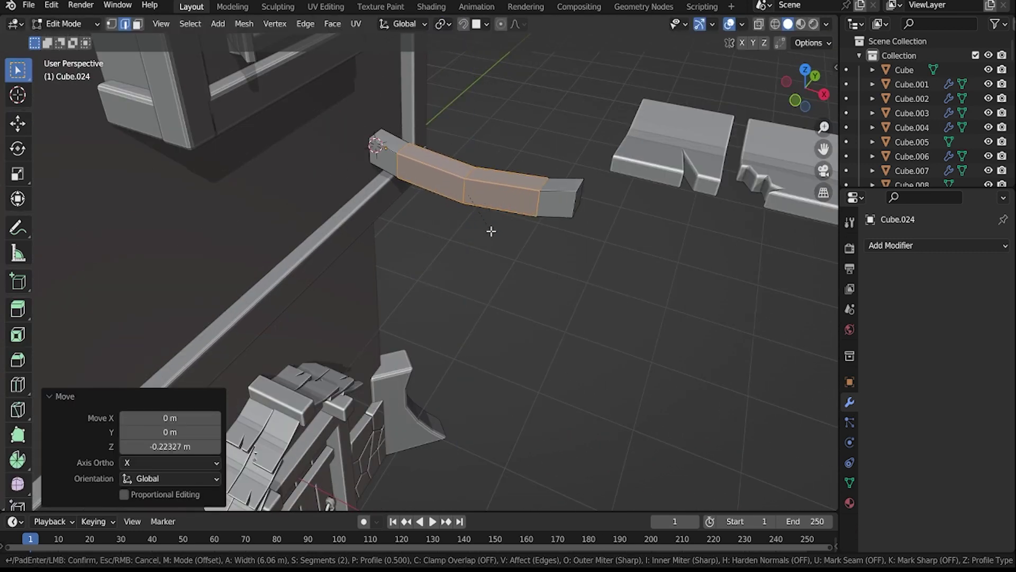
left_click(491, 231)
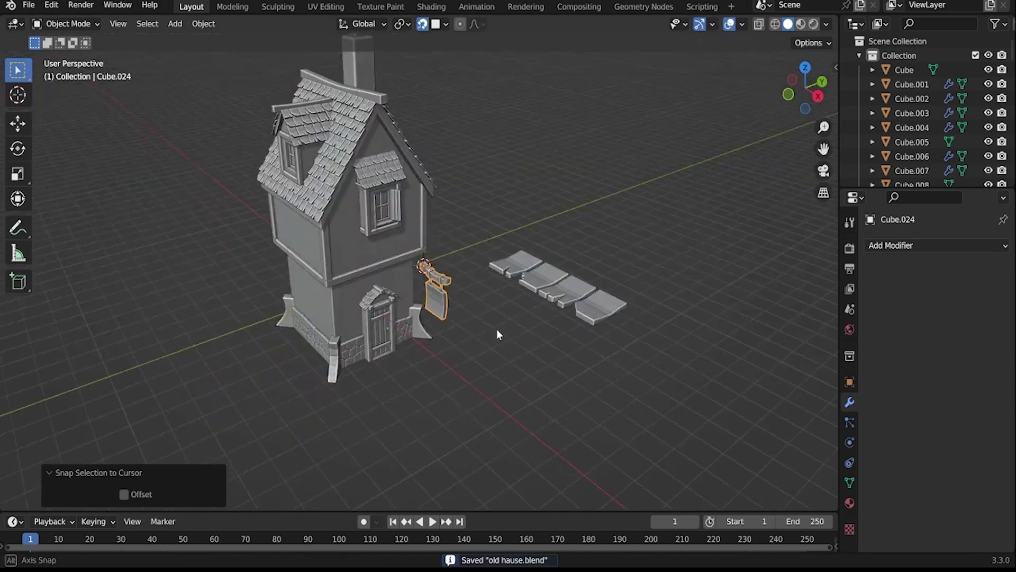
key("shift+s")
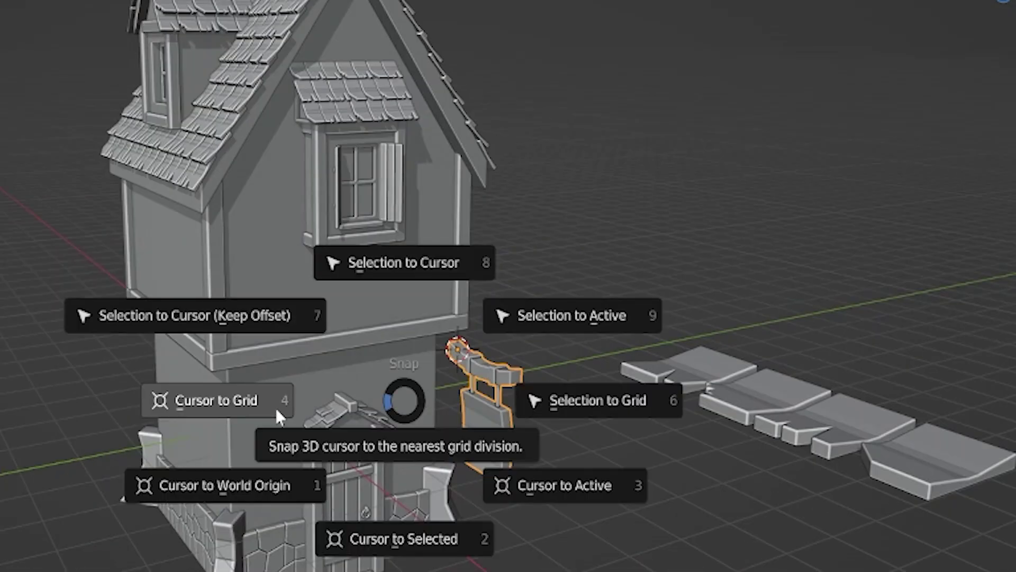
left_click(277, 415)
mouse_move(363, 546)
middle_mouse_down()
mouse_move(489, 288)
mouse_move(459, 377)
middle_mouse_up()
left_click(413, 364)
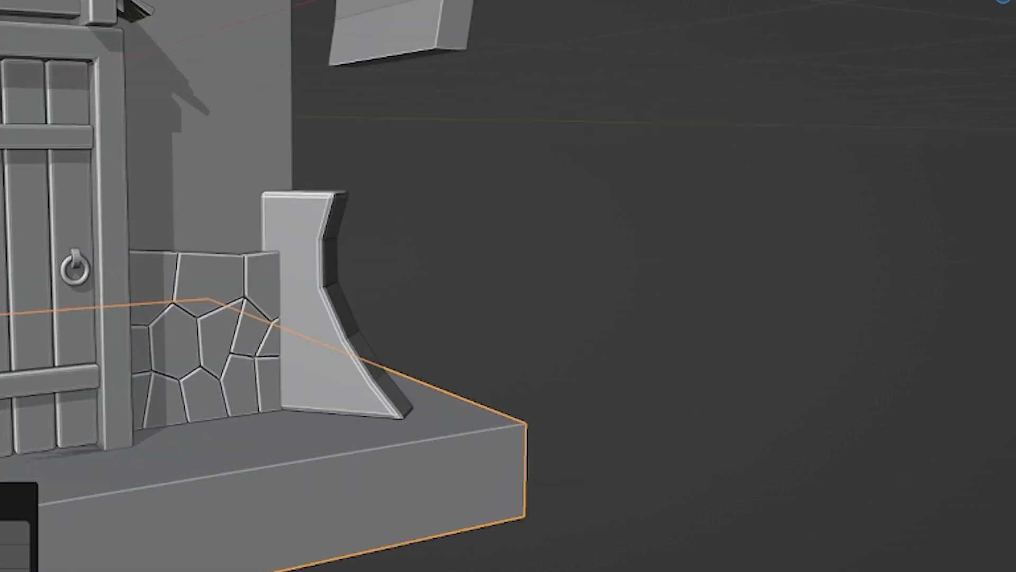
- Add a cylinder on the base slab for the boiler tank, checked in top view
scroll(475, 458, "down", 3)
key("KP_Divide")
middle_click_drag(754, 435, 456, 389)
scroll(456, 389, "up", 4)
scroll(509, 331, "down", 2)
middle_click_drag(509, 332, 510, 308)
key("shift+a")
left_click(535, 377)
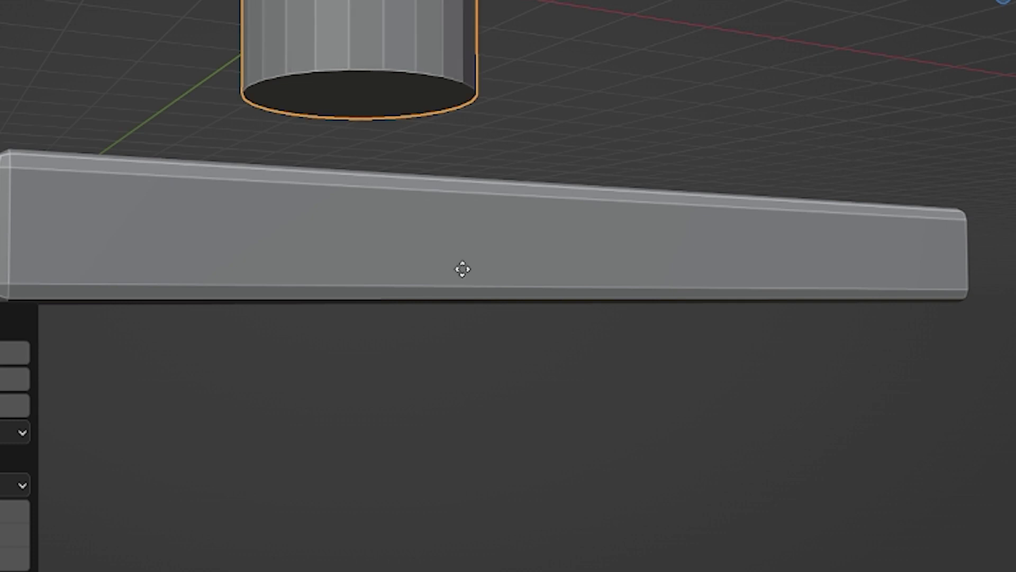
middle_click_drag(463, 270, 221, 425)
scroll(221, 425, "down", 3)
key("KP_7")
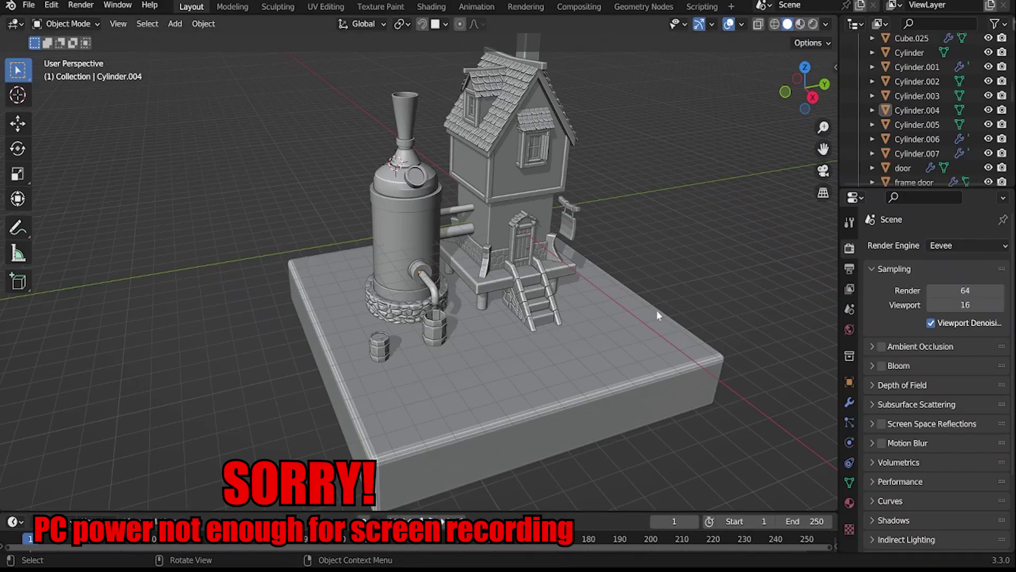
mouse_move(656, 315)
middle_mouse_down()
mouse_move(624, 275)
mouse_move(549, 269)
mouse_move(532, 249)
middle_mouse_up()
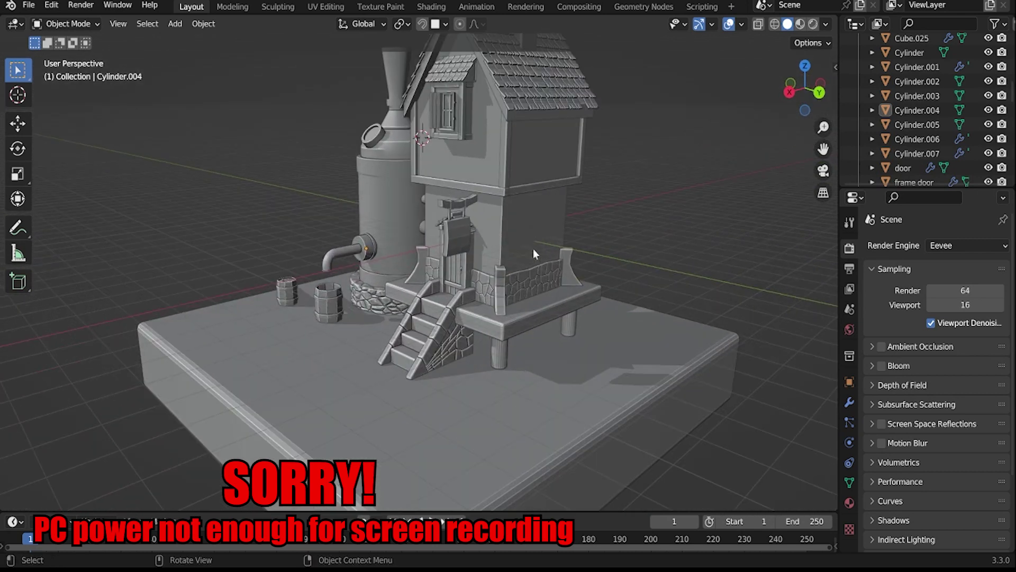
mouse_move(550, 293)
middle_mouse_down()
mouse_move(505, 301)
mouse_move(460, 288)
mouse_move(472, 257)
mouse_move(495, 306)
mouse_move(527, 332)
mouse_move(378, 304)
mouse_move(235, 341)
mouse_move(174, 309)
mouse_move(392, 358)
middle_mouse_up()
scroll(394, 334, "up", 2)
scroll(397, 311, "up", 2)
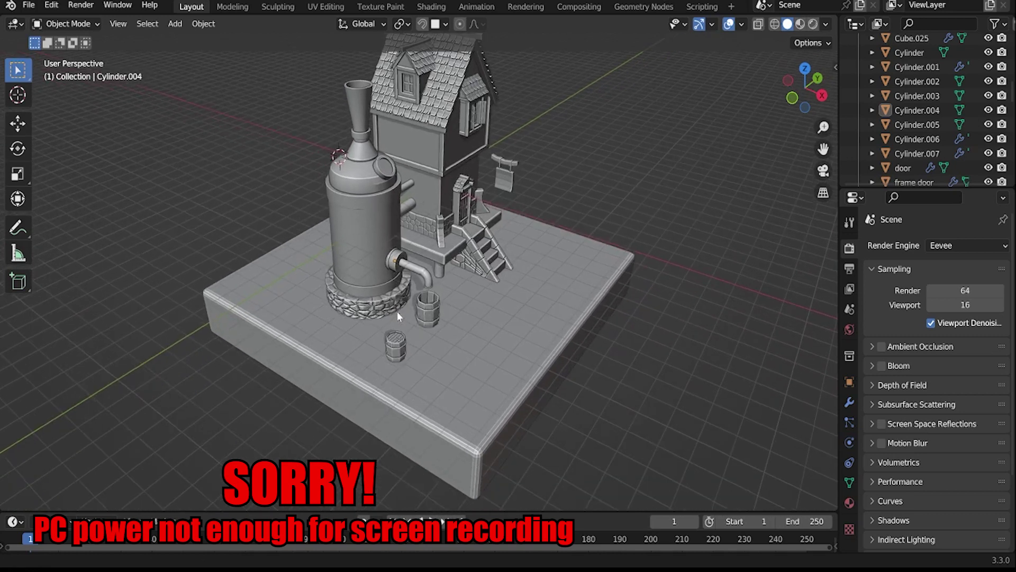
scroll(397, 312, "up", 3)
scroll(396, 322, "up", 2)
scroll(395, 322, "up", 2)
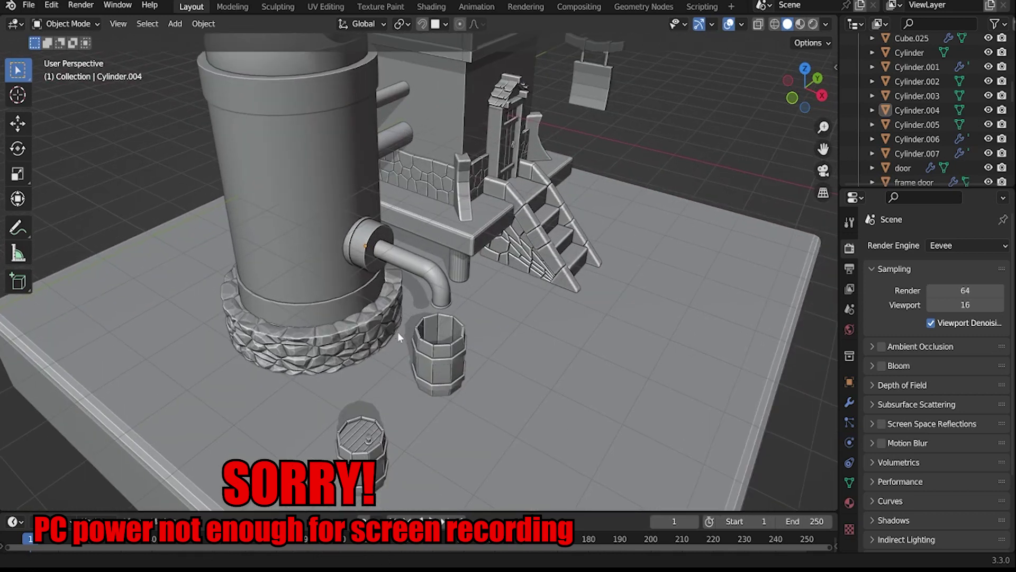
scroll(412, 318, "up", 2)
scroll(448, 309, "up", 2)
scroll(452, 313, "up", 1)
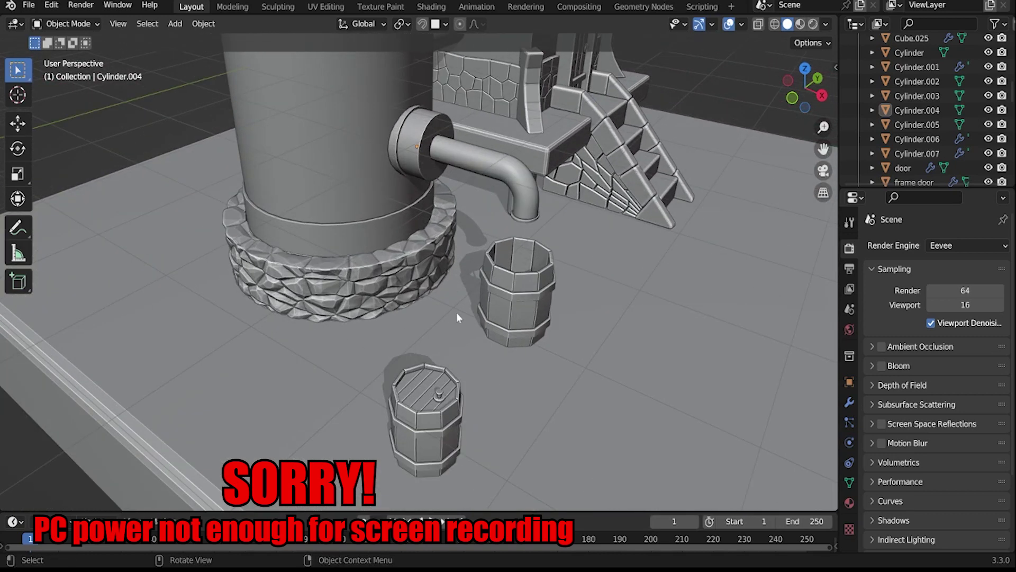
scroll(456, 302, "up", 1)
scroll(476, 333, "up", 1)
scroll(484, 322, "up", 1)
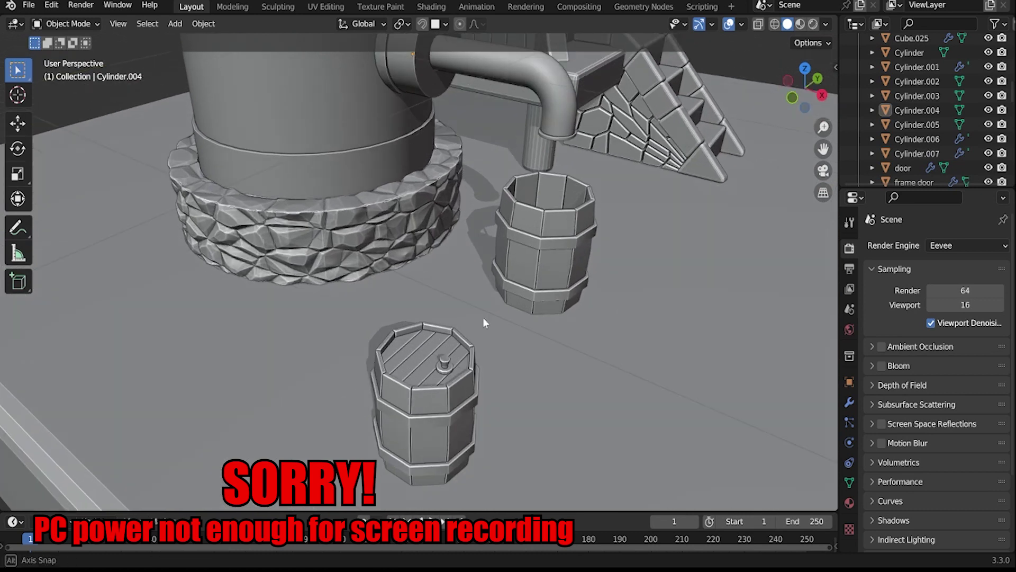
middle_click_drag(483, 322, 582, 281)
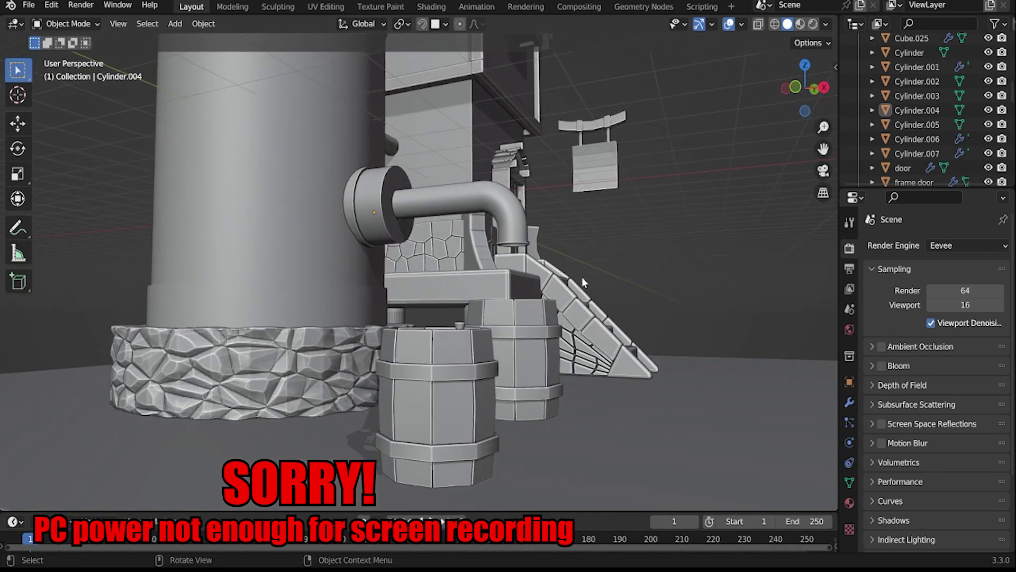
mouse_move(647, 278)
middle_mouse_down()
mouse_move(586, 302)
mouse_move(601, 299)
middle_mouse_up()
scroll(600, 299, "down", 2)
scroll(566, 322, "up", 2)
scroll(574, 324, "up", 1)
scroll(674, 297, "up", 1)
scroll(539, 318, "down", 2)
scroll(538, 317, "up", 3)
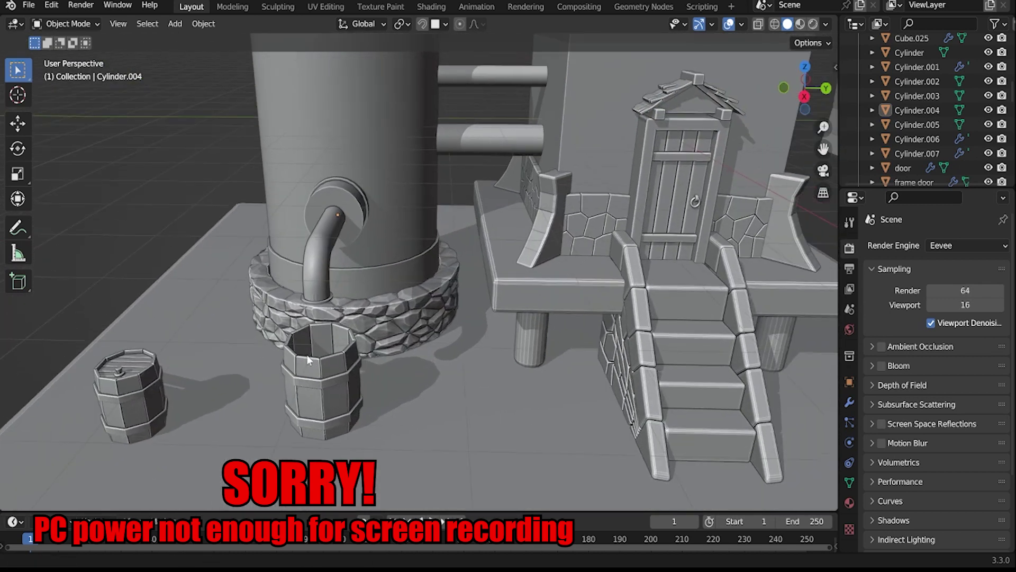
middle_click_drag(539, 318, 304, 348, "shift")
scroll(608, 306, "up", 1)
scroll(608, 306, "down", 2)
scroll(608, 303, "down", 2)
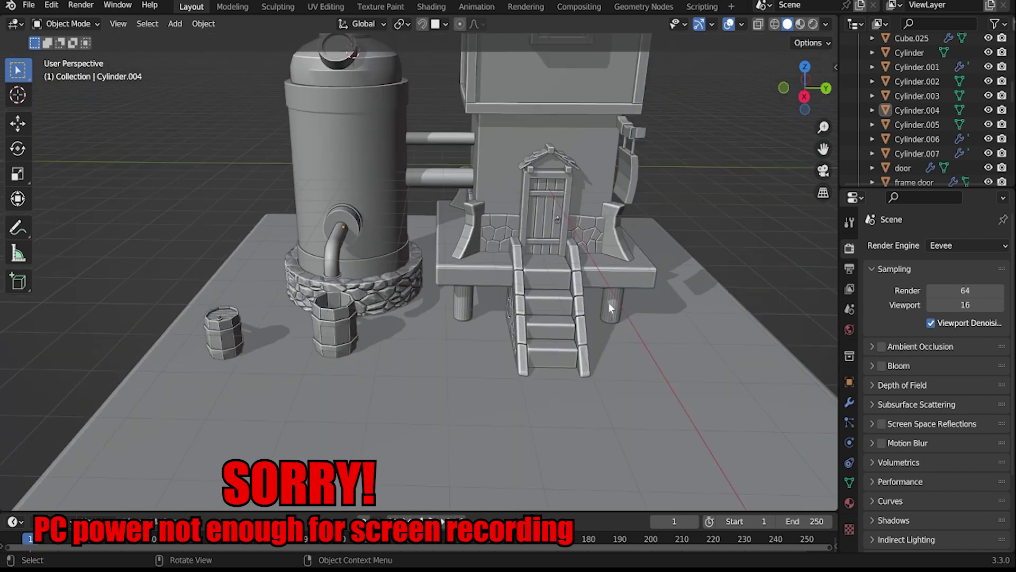
scroll(608, 302, "down", 3)
scroll(592, 290, "down", 1)
scroll(582, 289, "down", 2)
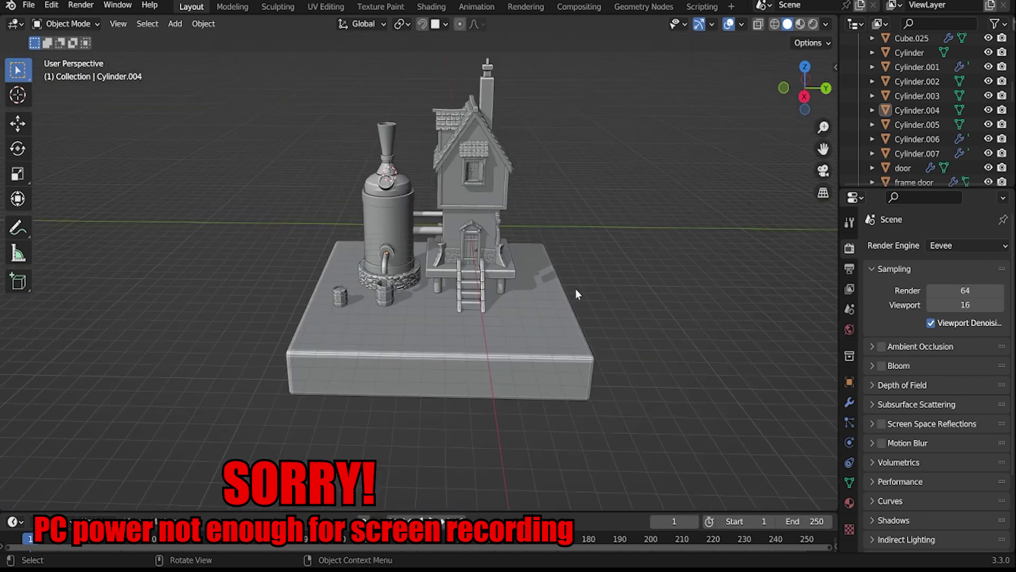
mouse_move(566, 331)
middle_mouse_down("shift")
mouse_move(533, 349)
mouse_move(448, 311)
middle_mouse_up("shift")
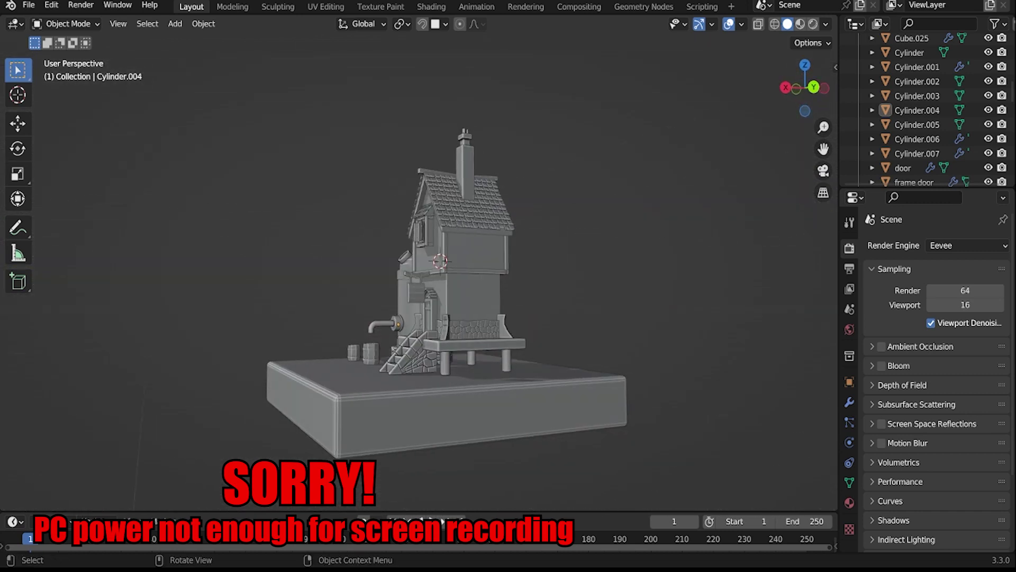
scroll(445, 297, "up", 2)
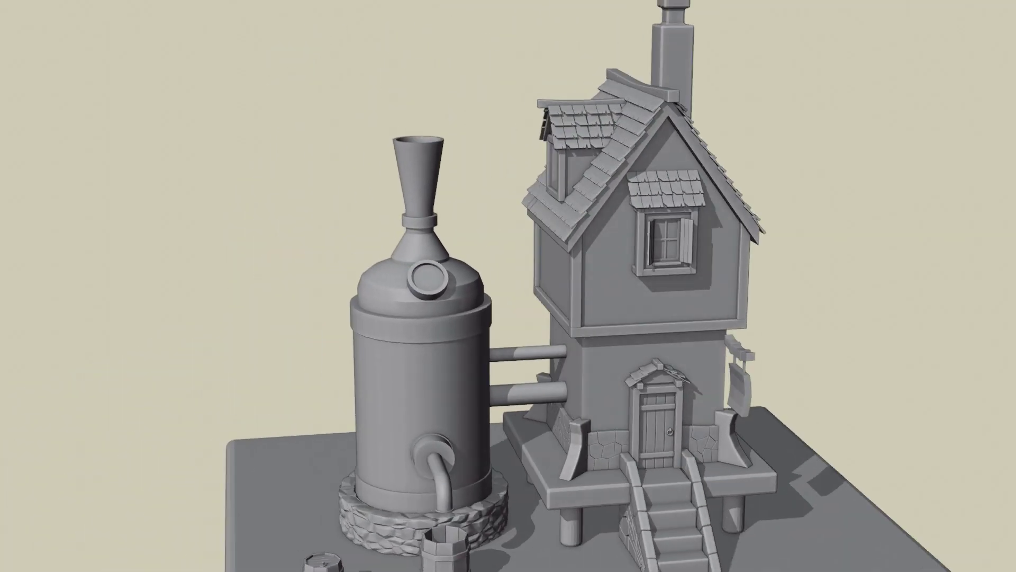